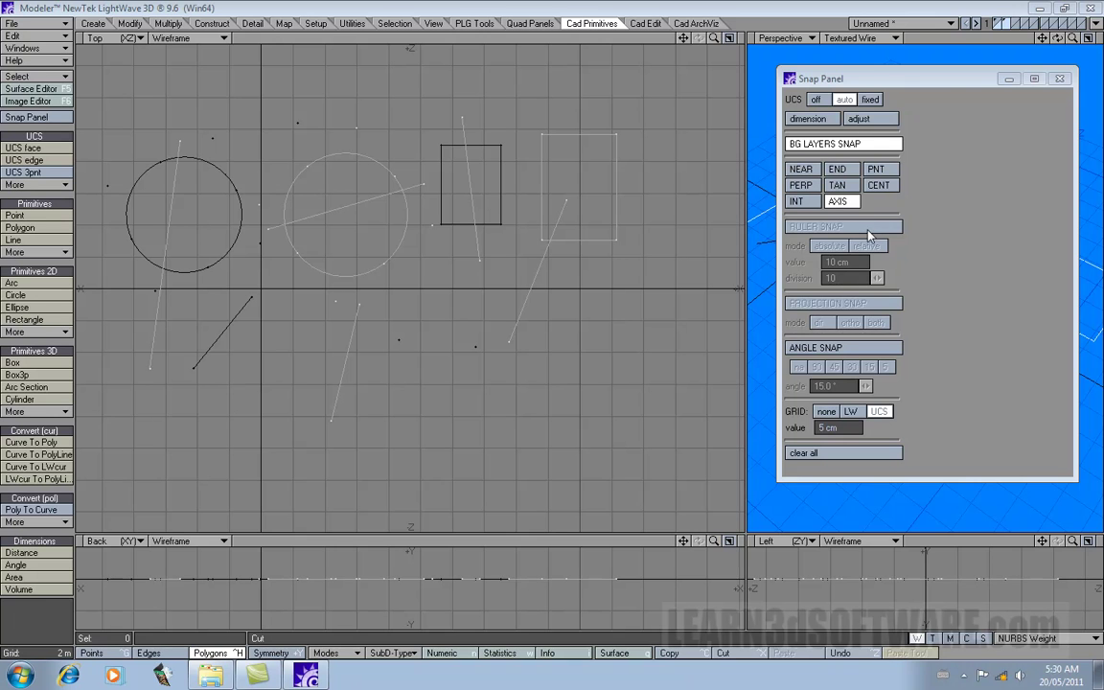
Step: Switch the snap type from AXIS to NEAR and enable Ruler Snap in absolute mode
drag(944, 82, 884, 141)
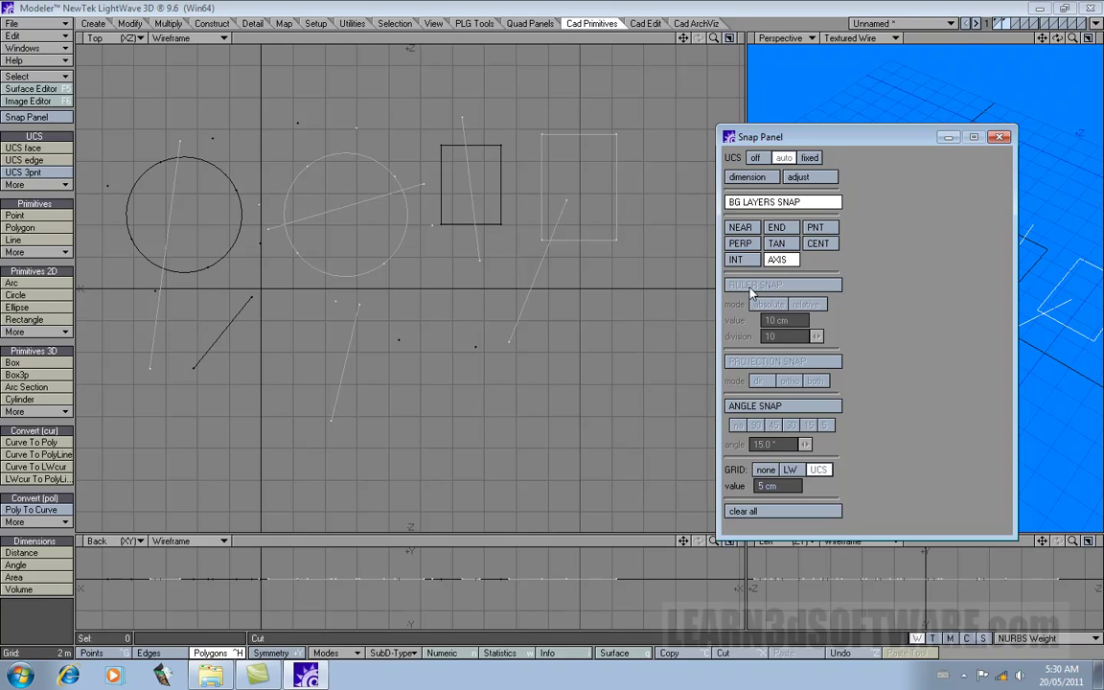
click(745, 230)
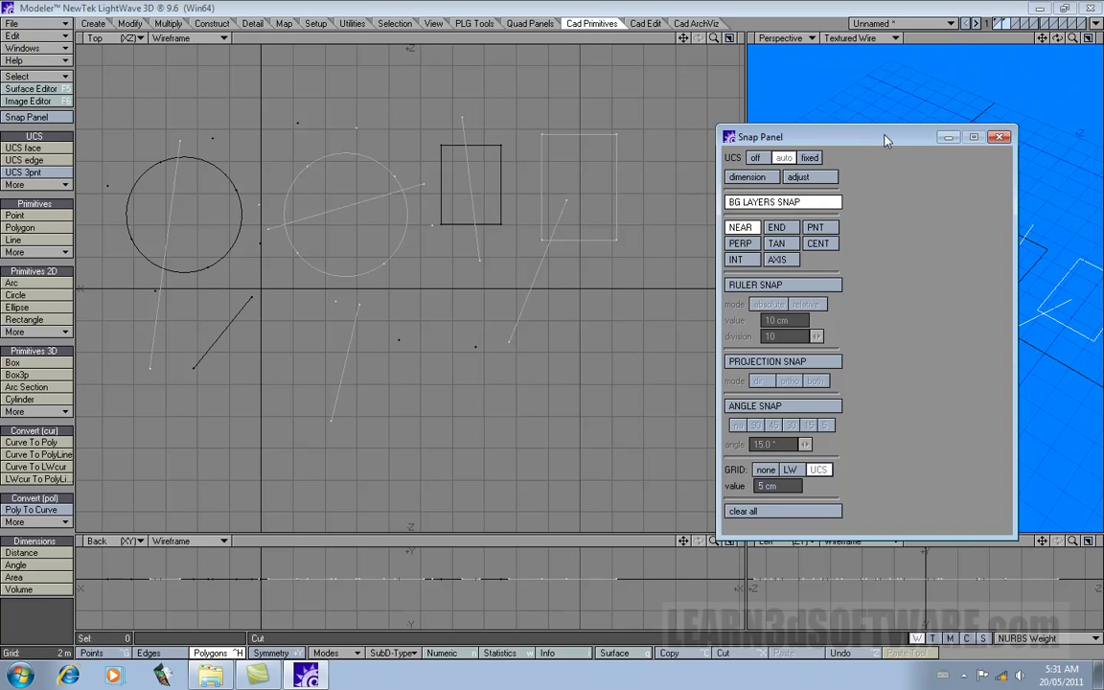
drag(885, 140, 915, 127)
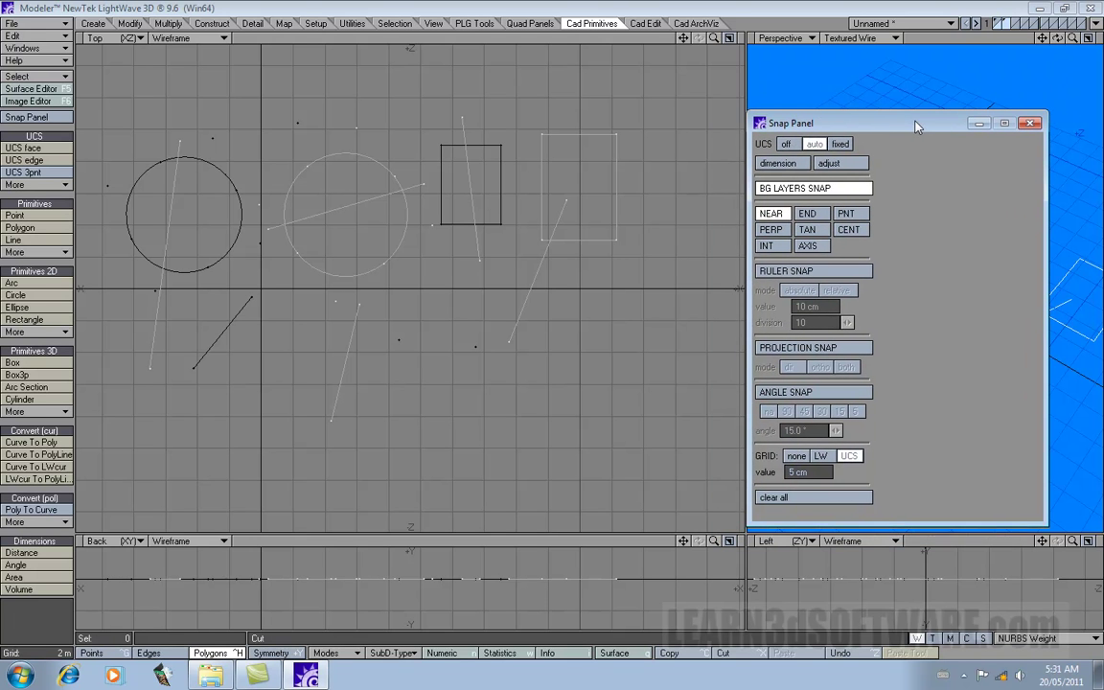
click(807, 273)
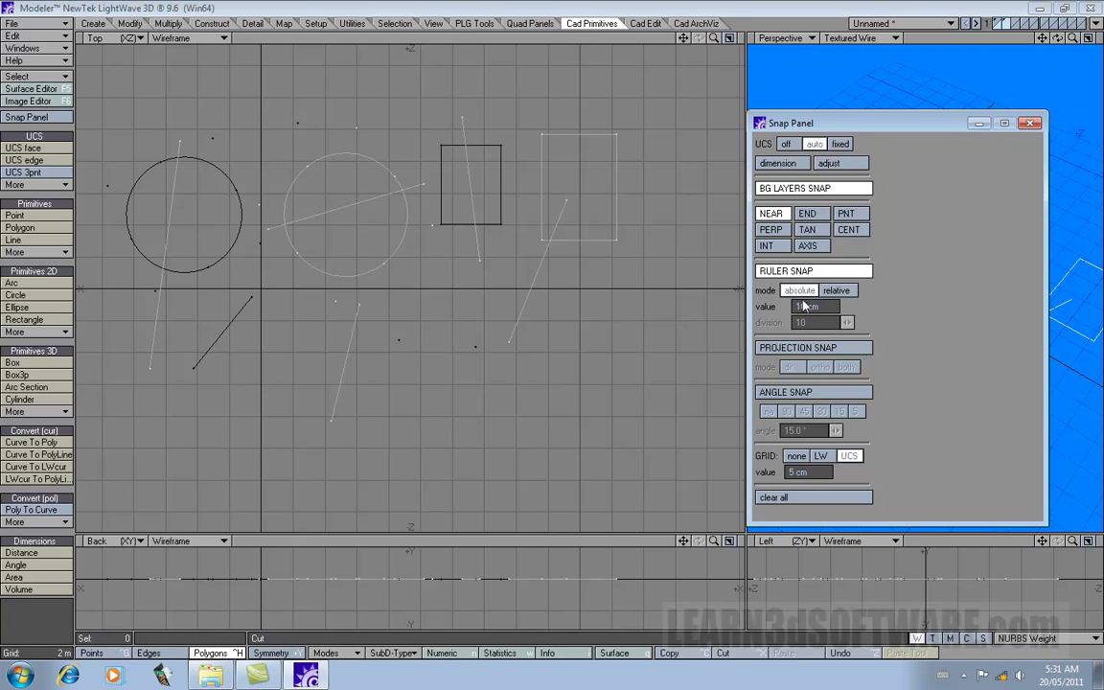
click(836, 290)
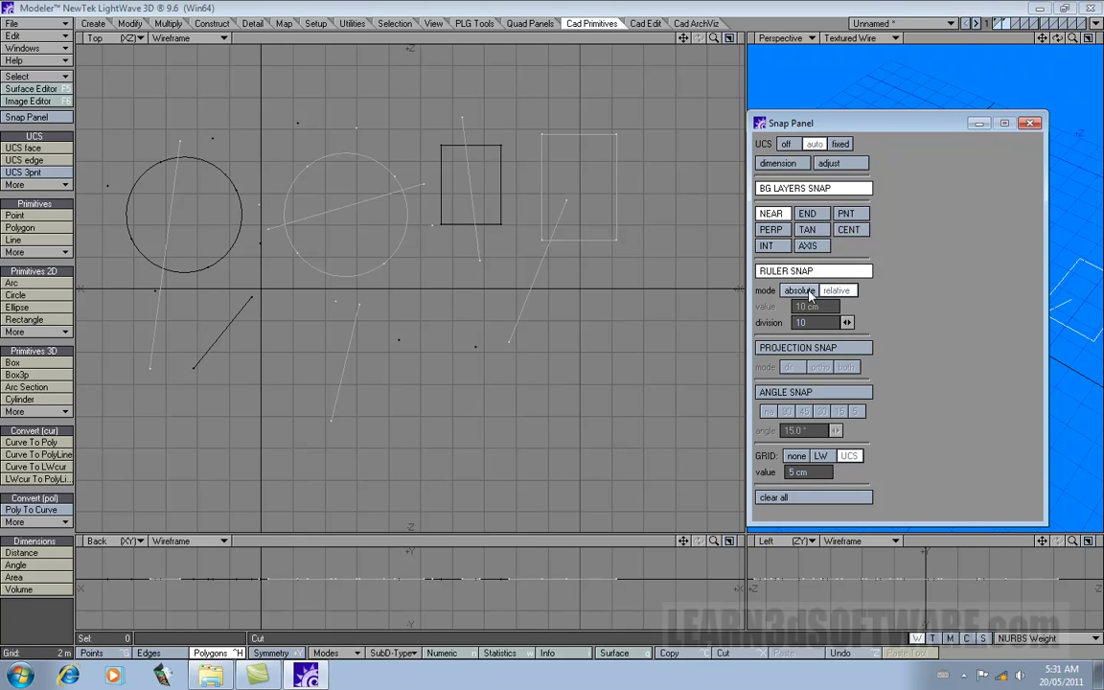
click(799, 290)
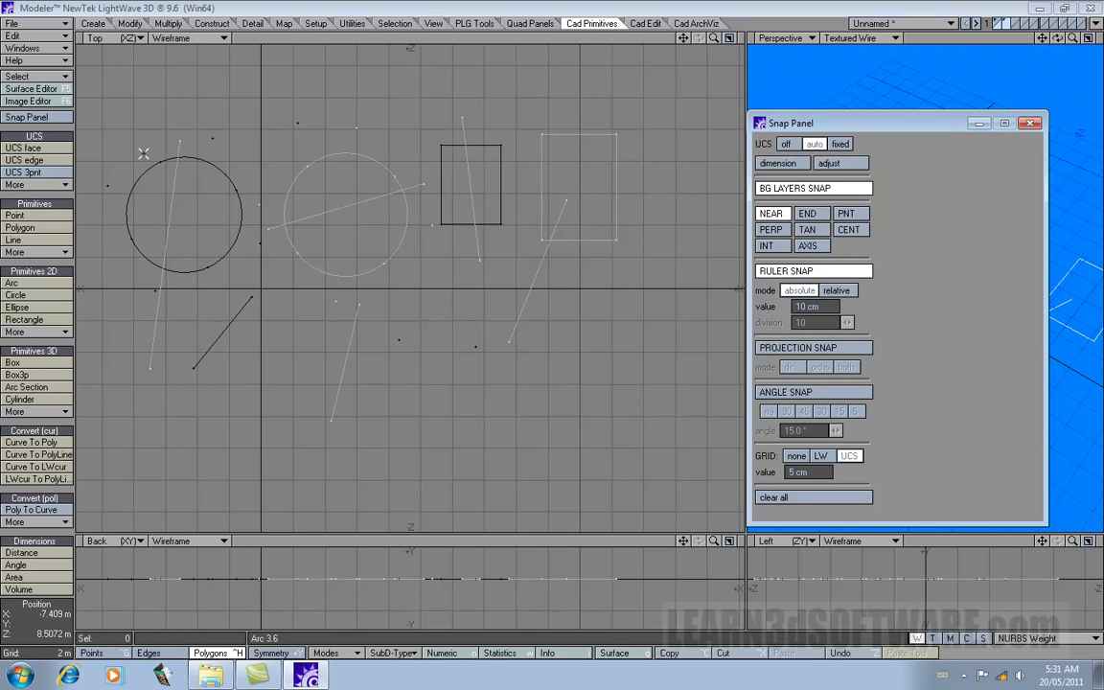
Step: Start a line in the Top view and ruler-snap its second end onto the slanted line below the white circle
click(39, 240)
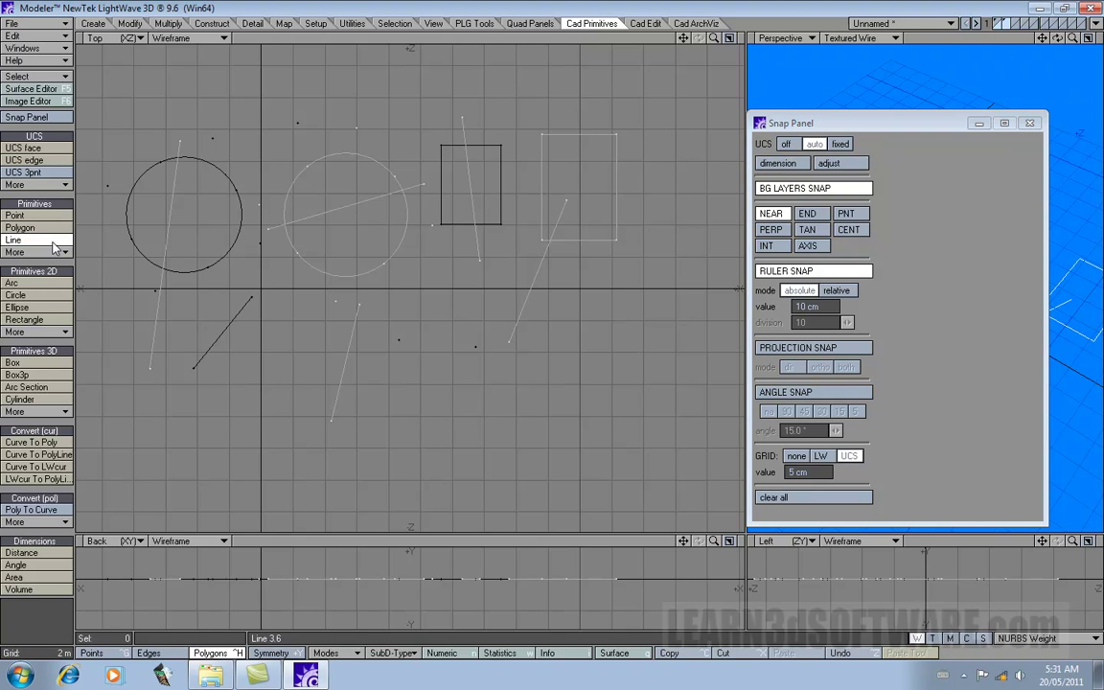
click(486, 438)
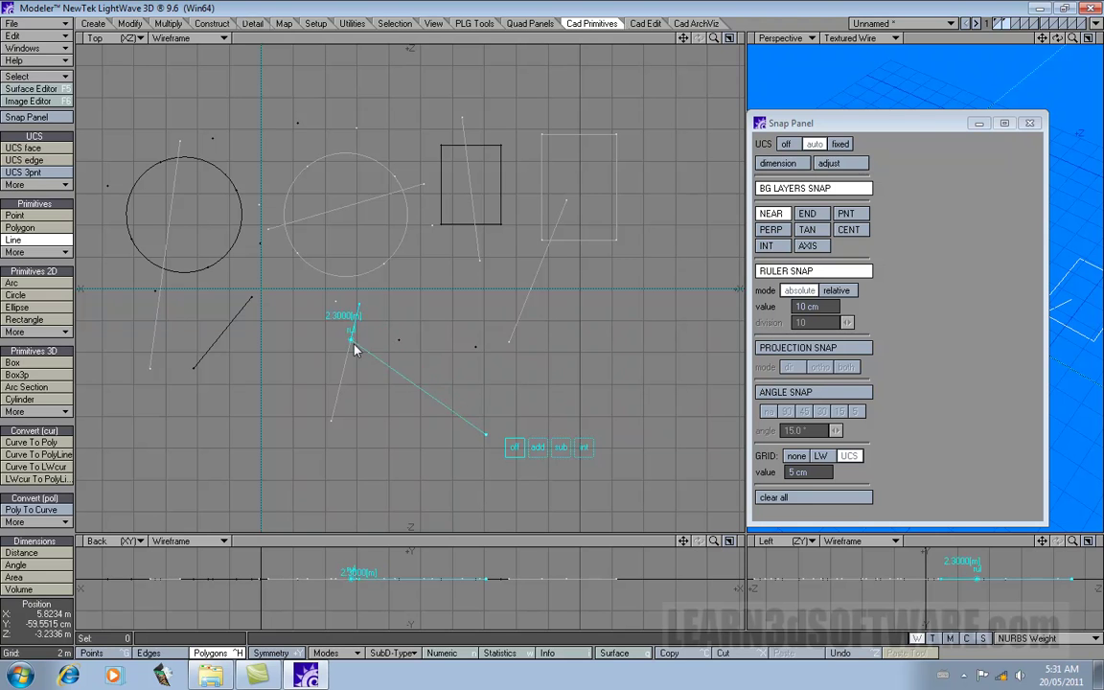
drag(713, 37, 732, 31)
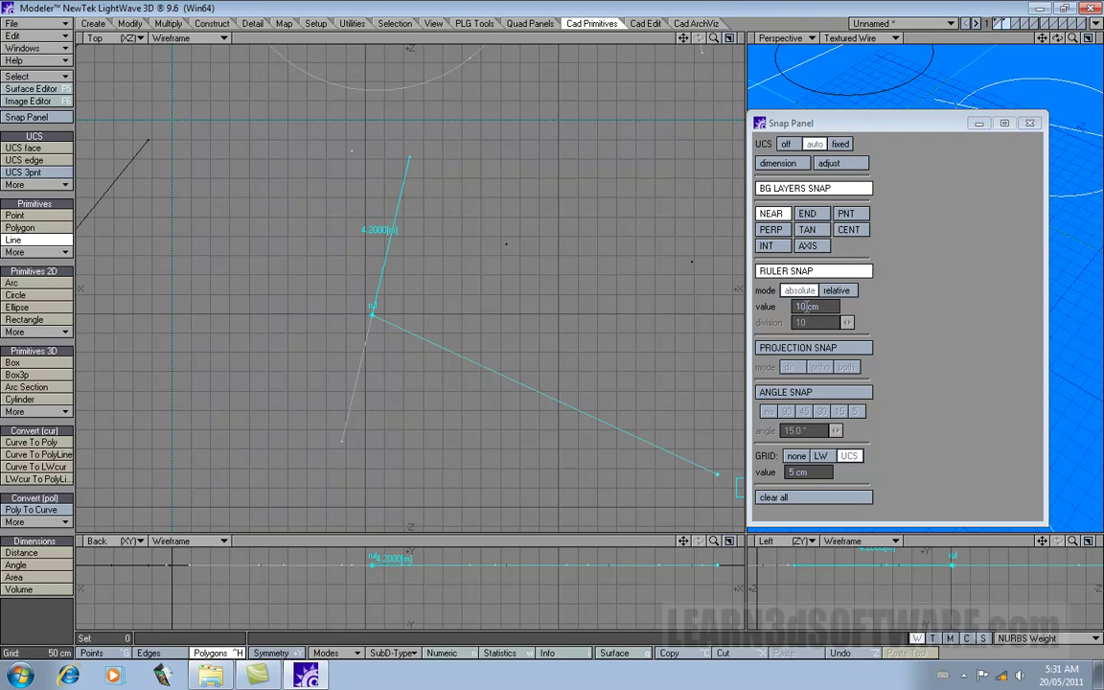
Step: Set the absolute ruler value to 50 cm and slide the line's end to 2.5 m from the slanted line's upper end
double_click(807, 306)
text(5)
key(Return)
text(0)
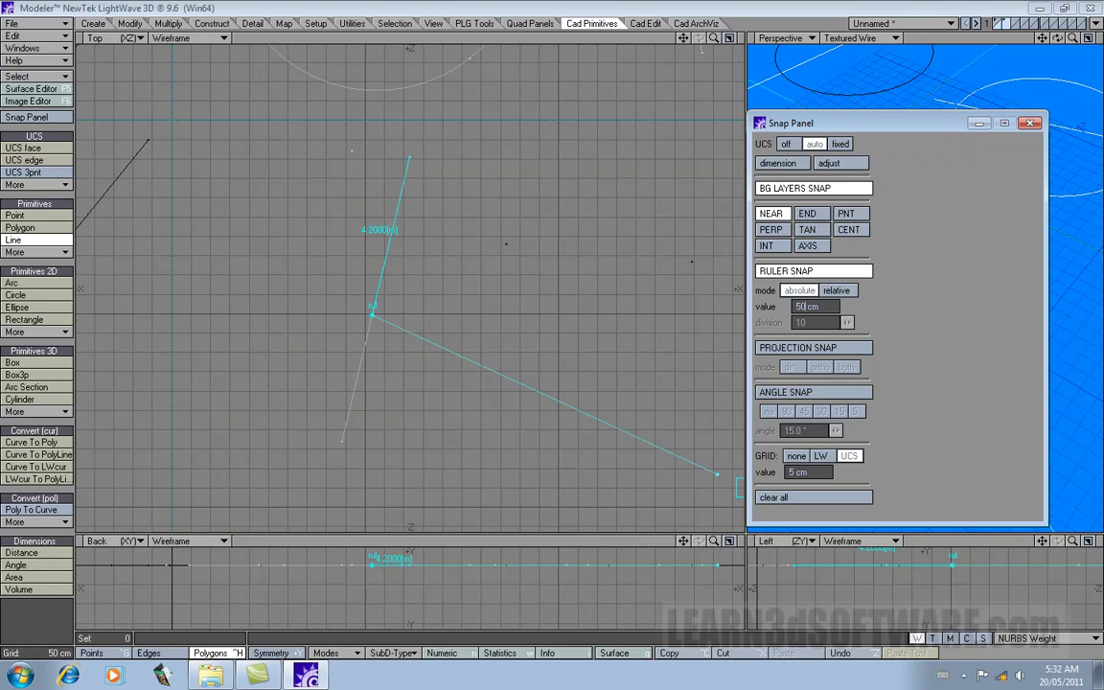
double_click(797, 472)
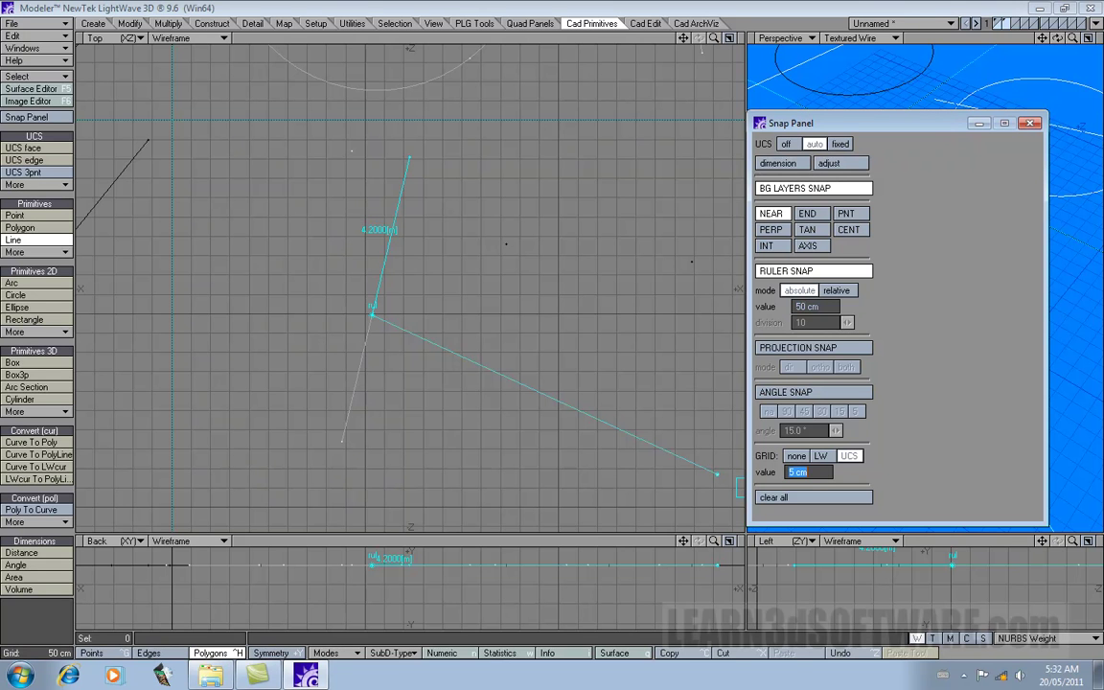
click(375, 322)
drag(375, 322, 396, 257)
Step: Set the absolute ruler value to 1 m and try snapping the line's end 8 m from the slanted line's lower end
double_click(811, 306)
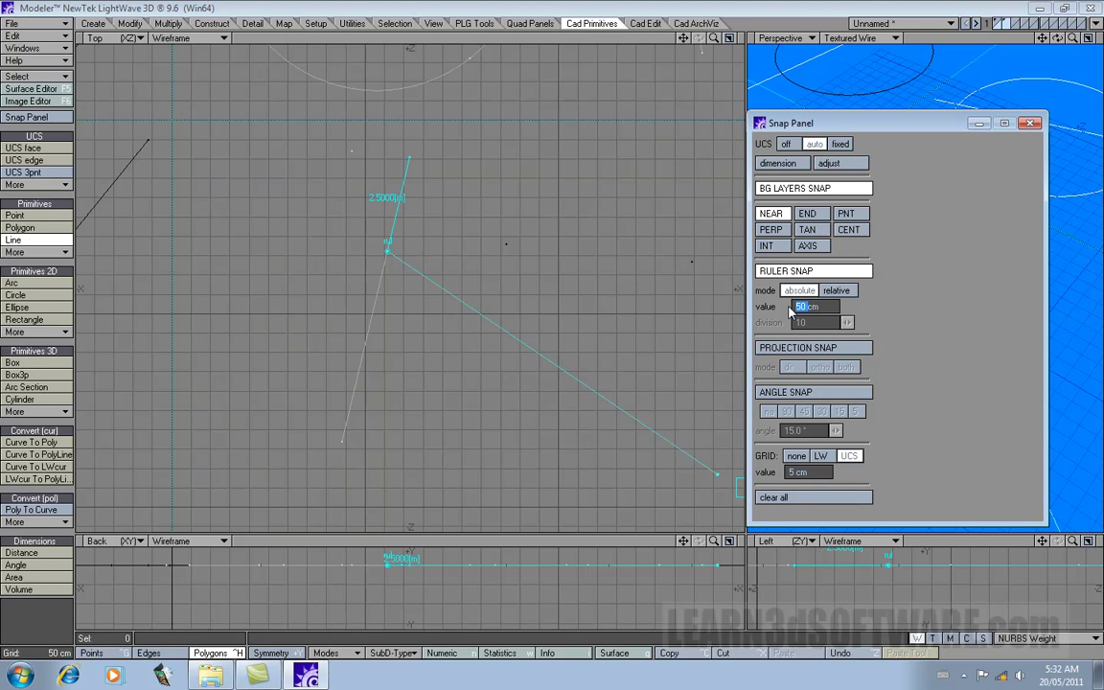
text(1 m)
key(Tab)
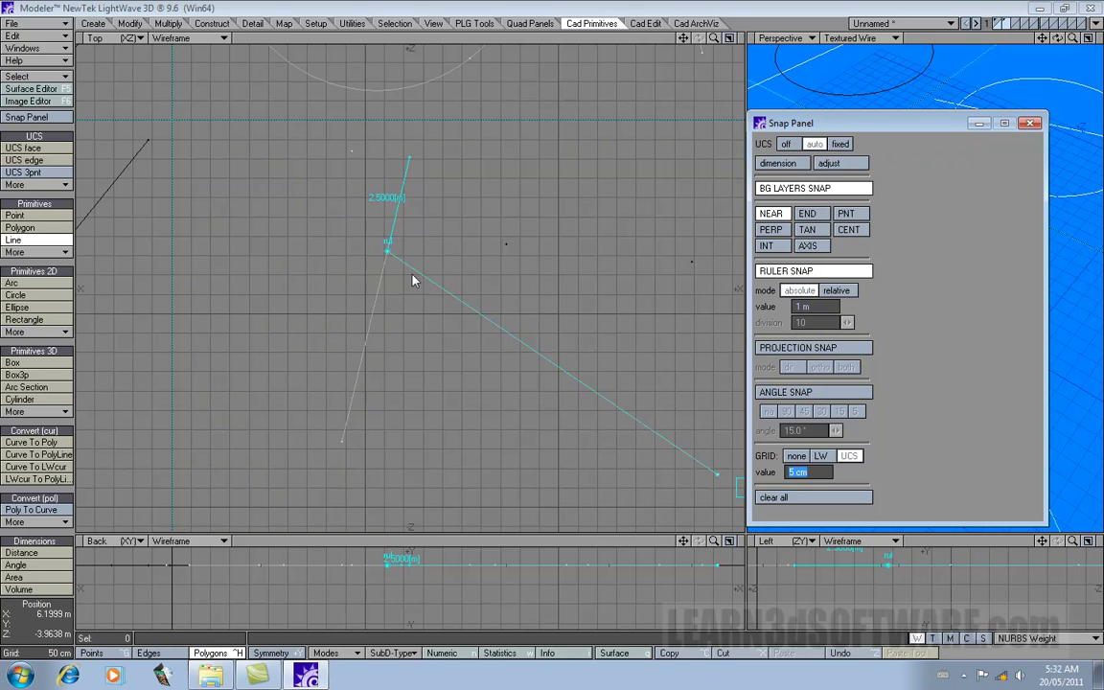
drag(379, 277, 414, 165)
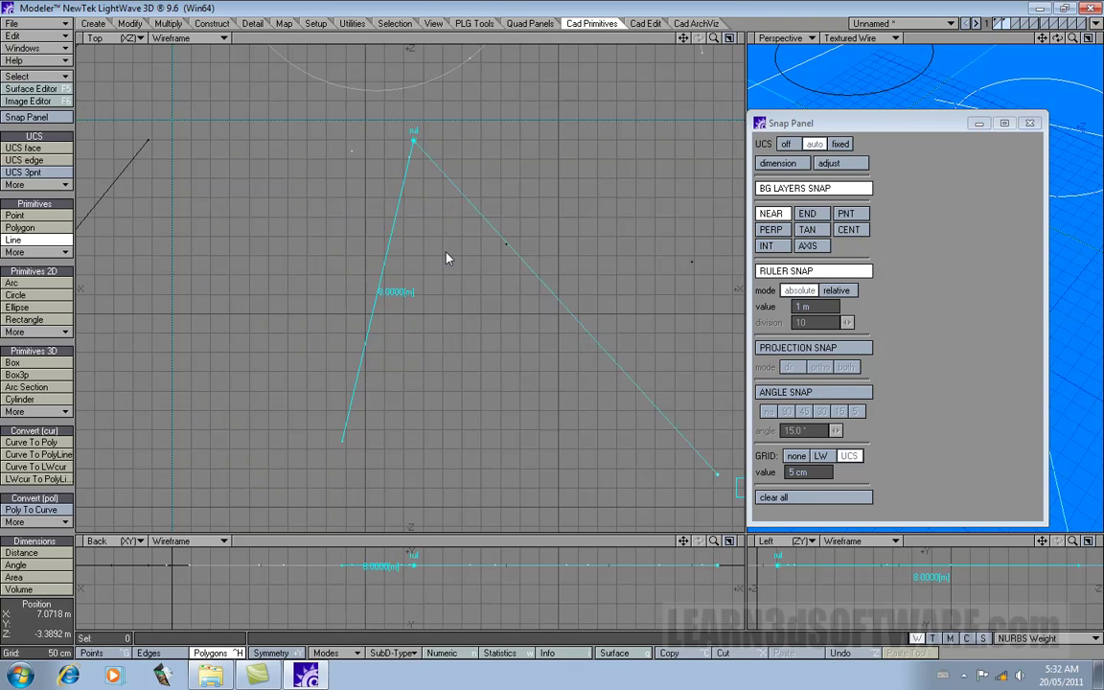
click(521, 157)
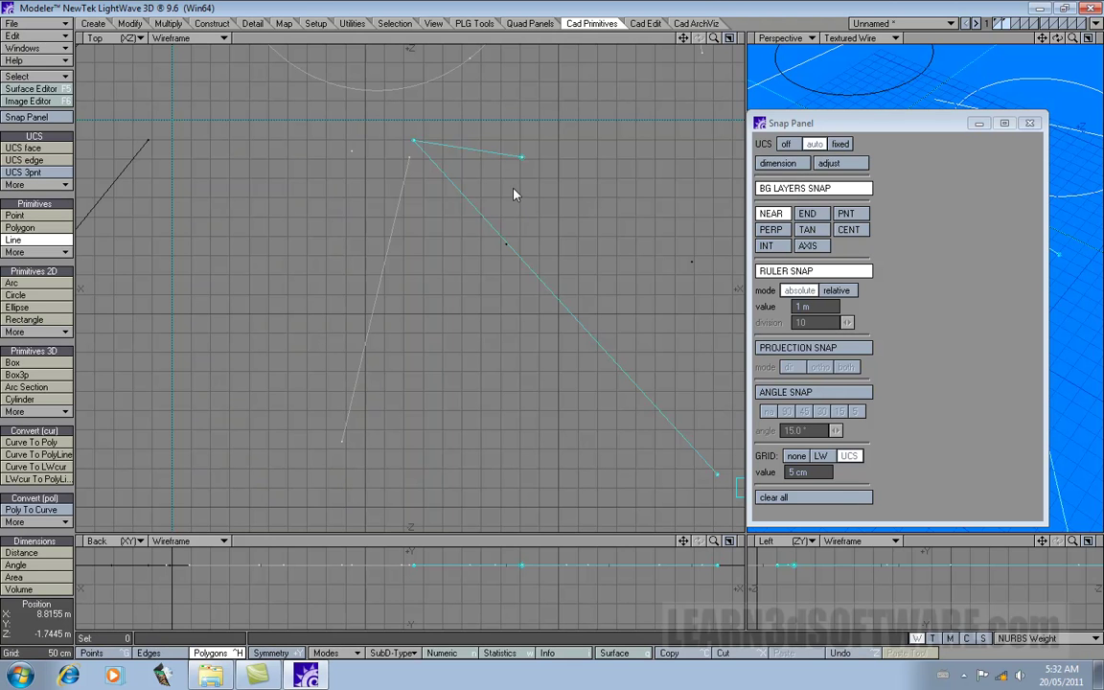
key(Escape)
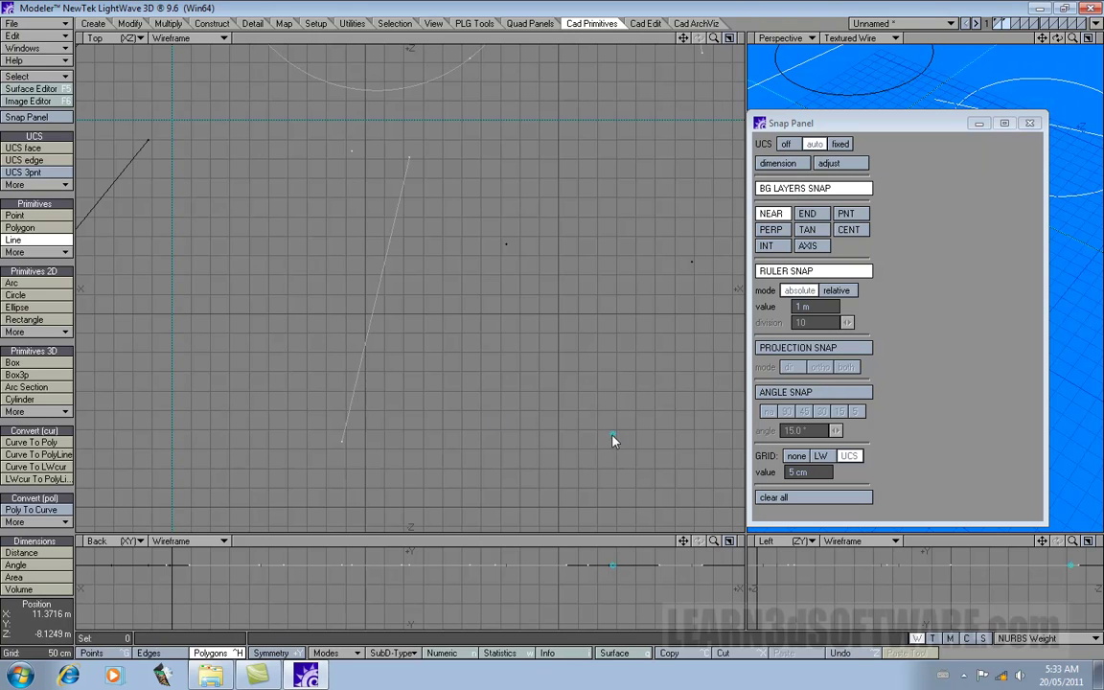
Step: Set the absolute ruler value to 2 m and snap a new line's end 2 m from the slanted line's lower end
click(803, 307)
text(2)
key(Tab)
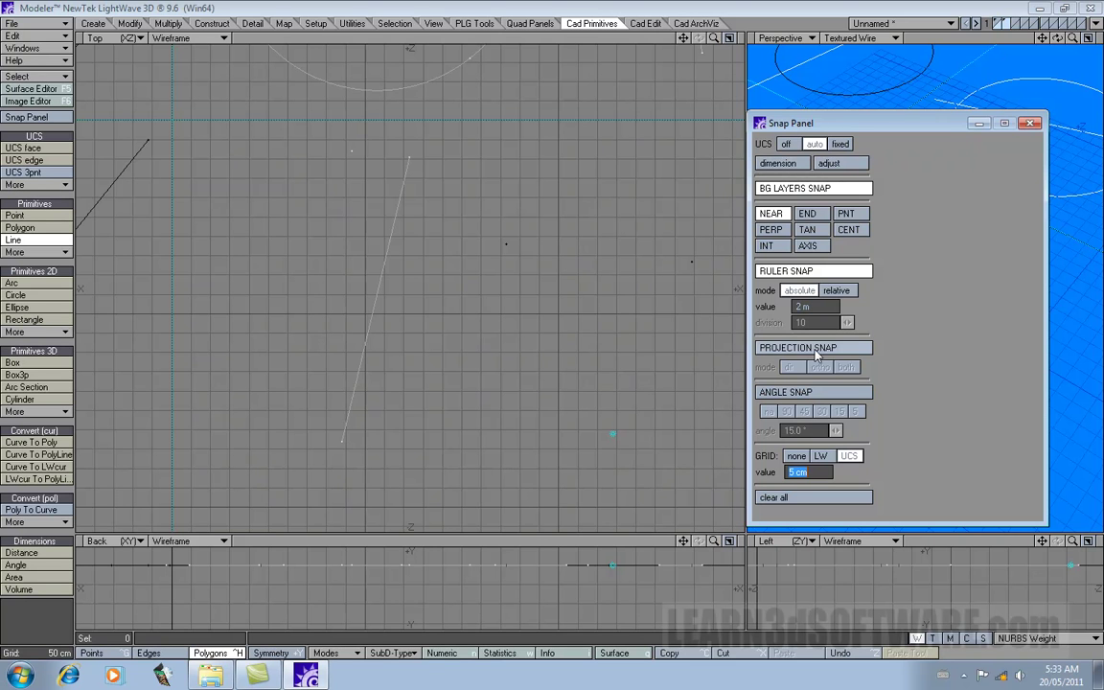
click(561, 426)
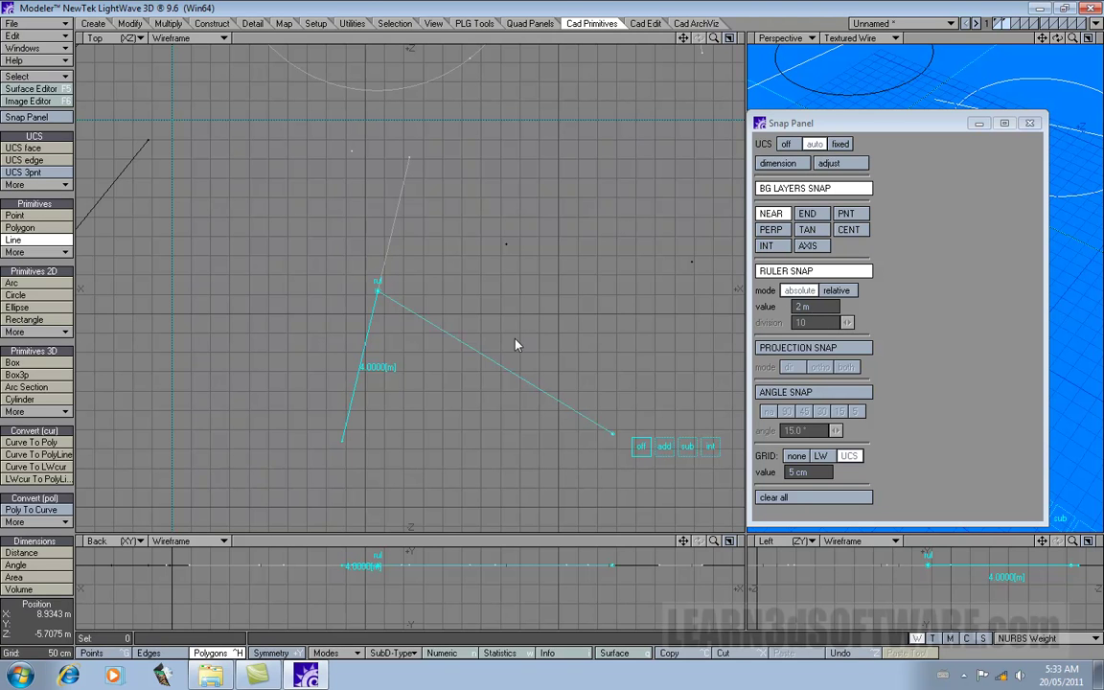
drag(380, 299, 370, 338)
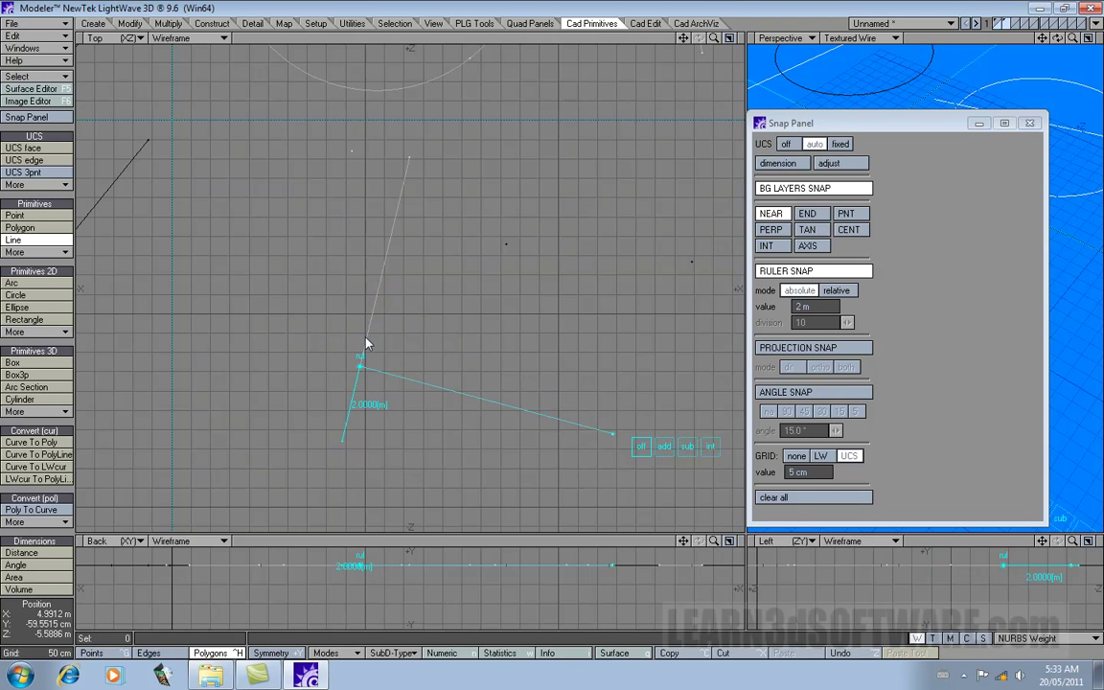
Step: Set the absolute ruler value to 4 m, try snapping a line 8 m along the slanted line, and undo the line
double_click(803, 306)
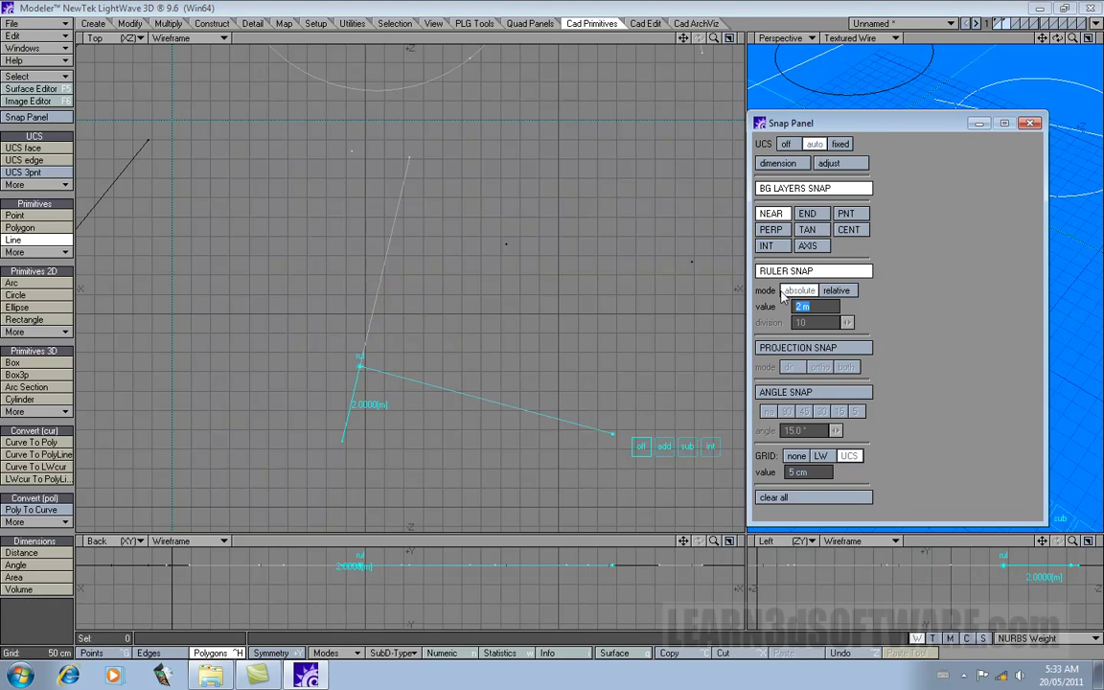
text(4)
key(Tab)
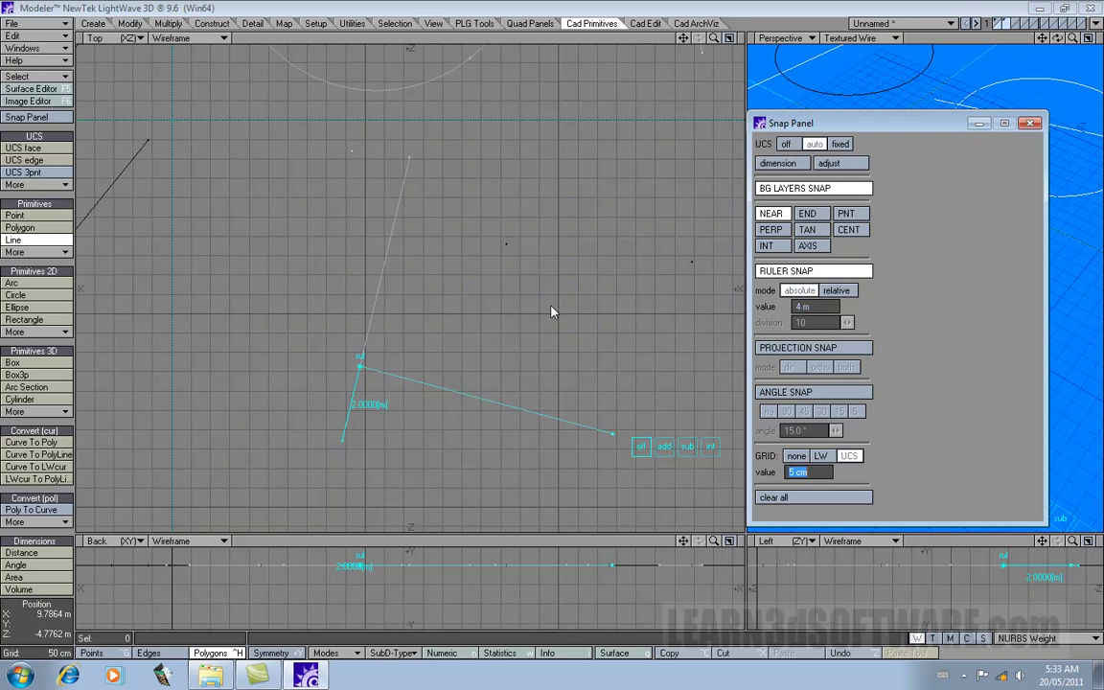
drag(335, 423, 361, 360)
drag(374, 305, 405, 195)
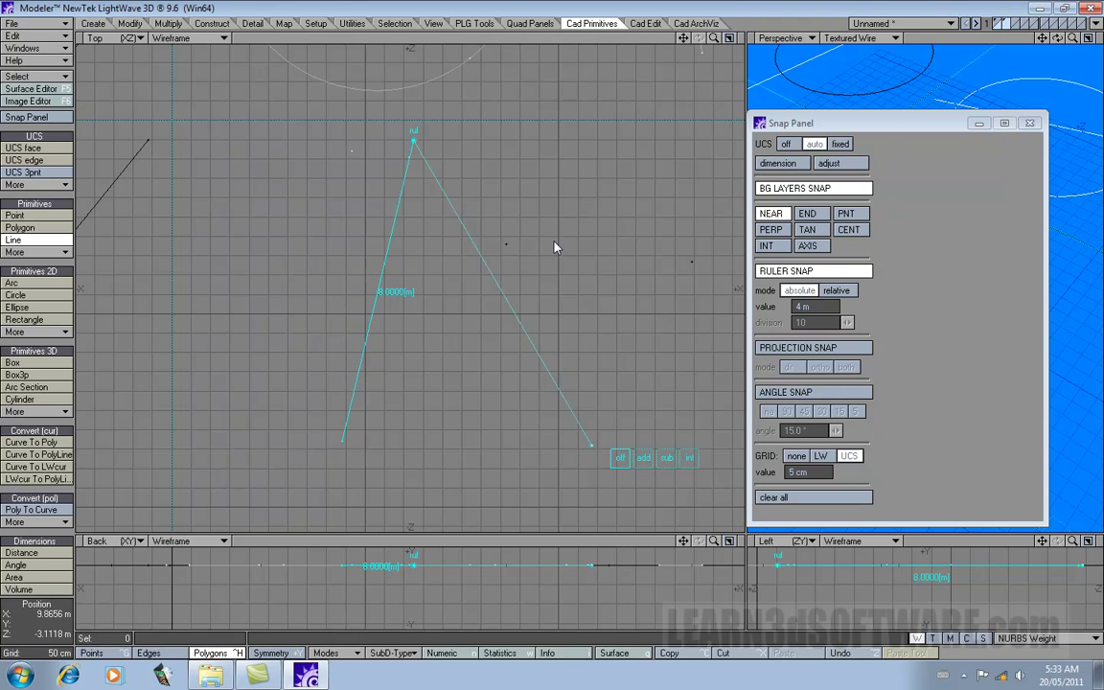
key(space)
key(u)
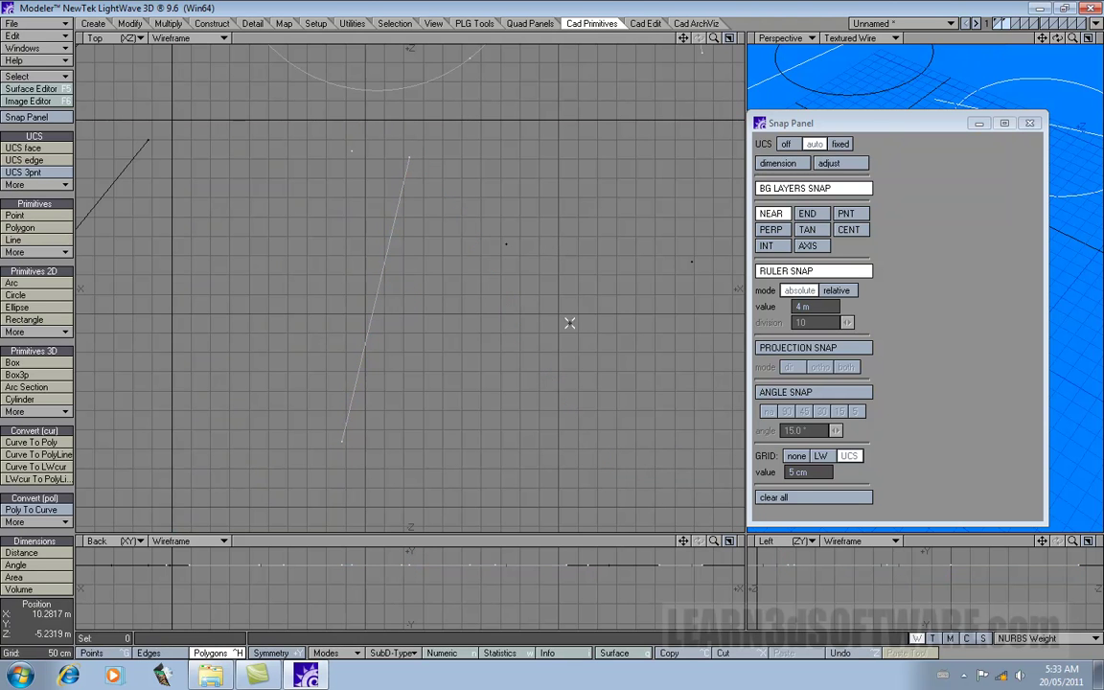
Step: Switch Ruler Snap to relative mode and draw a line ending at the slanted line's lower endpoint
click(848, 294)
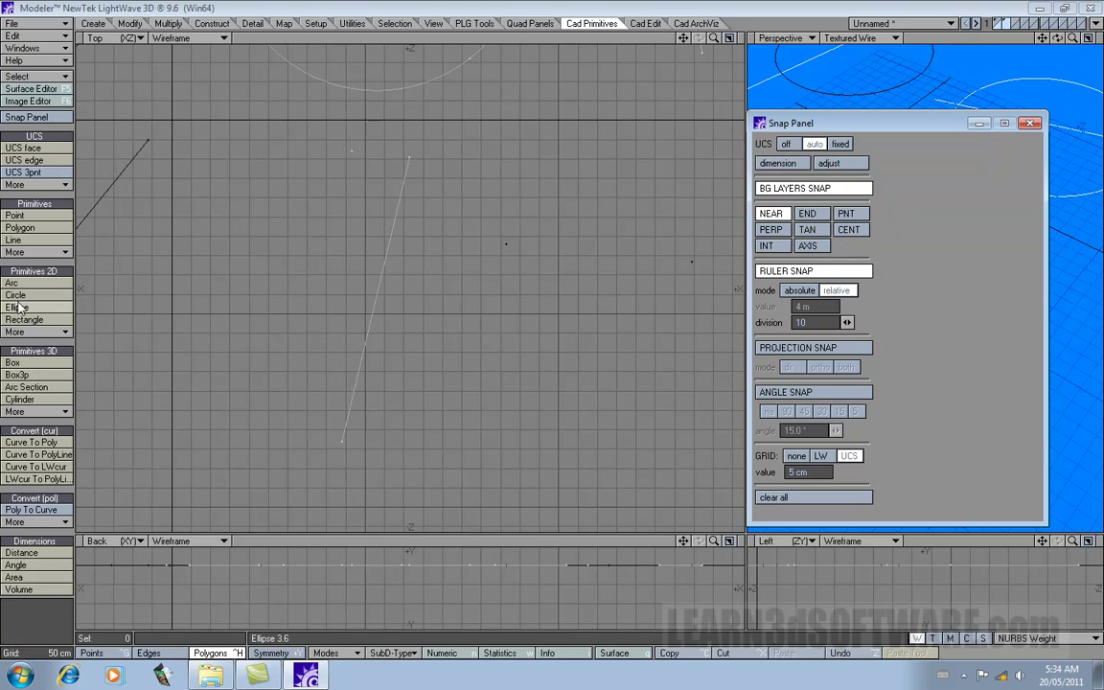
click(36, 240)
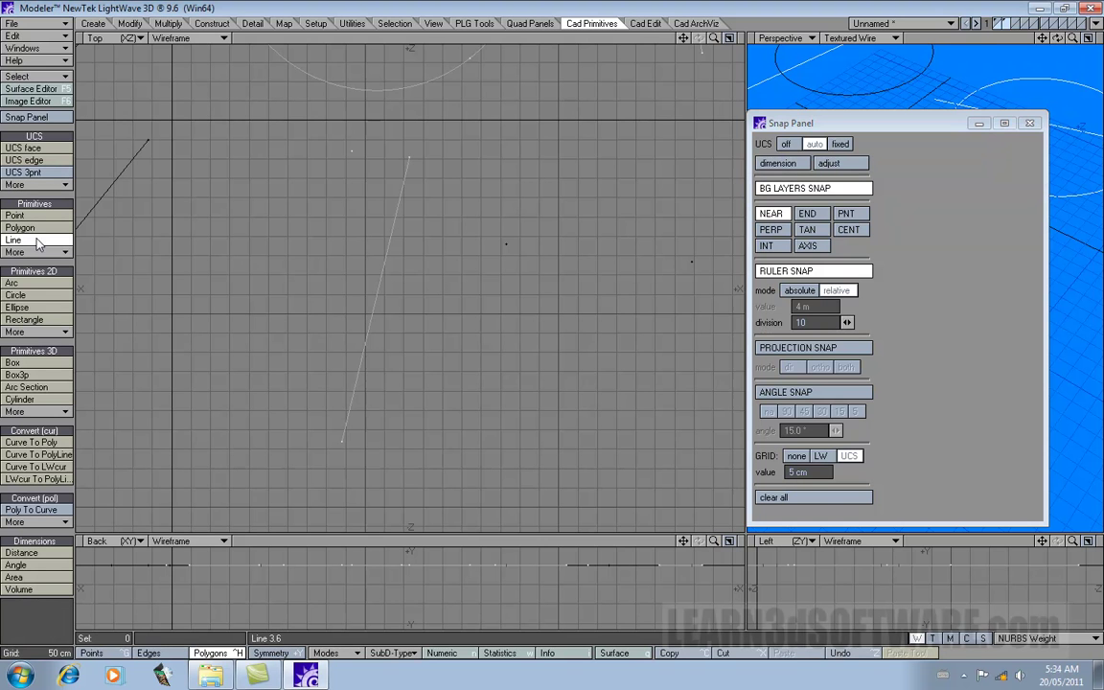
click(613, 403)
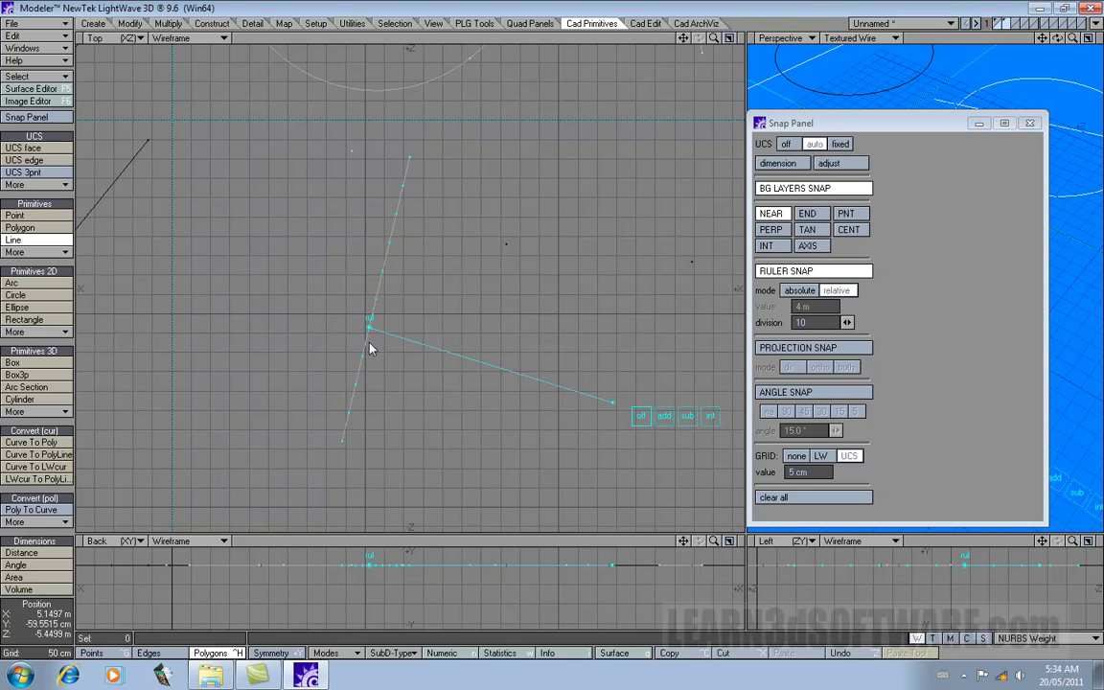
click(369, 427)
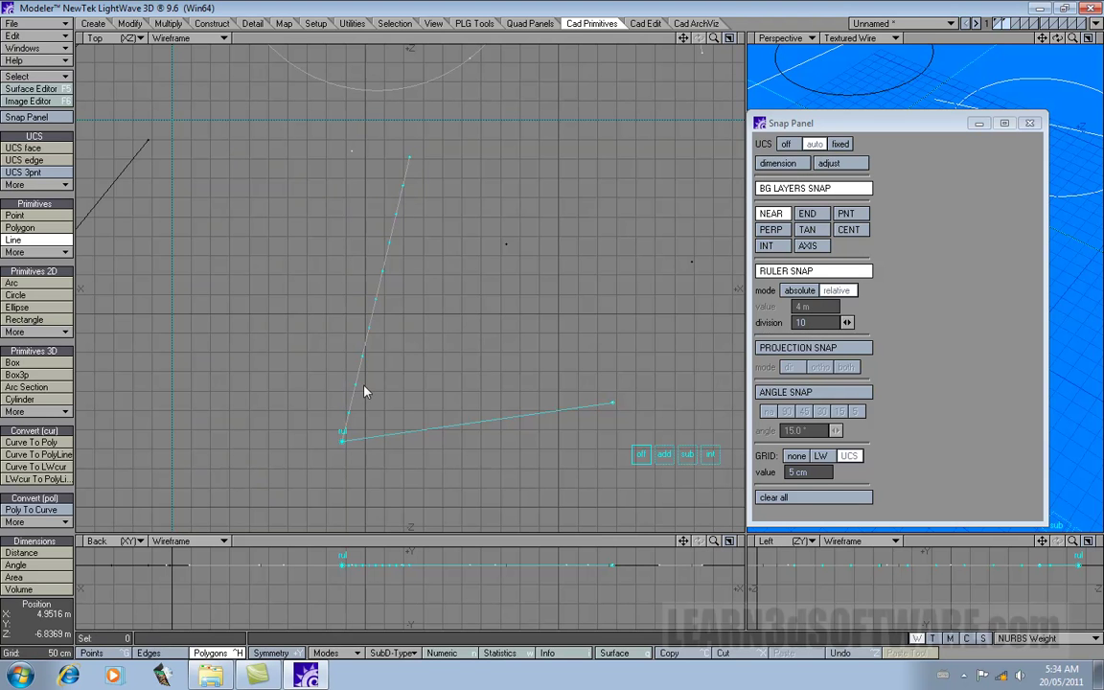
drag(682, 37, 620, 195)
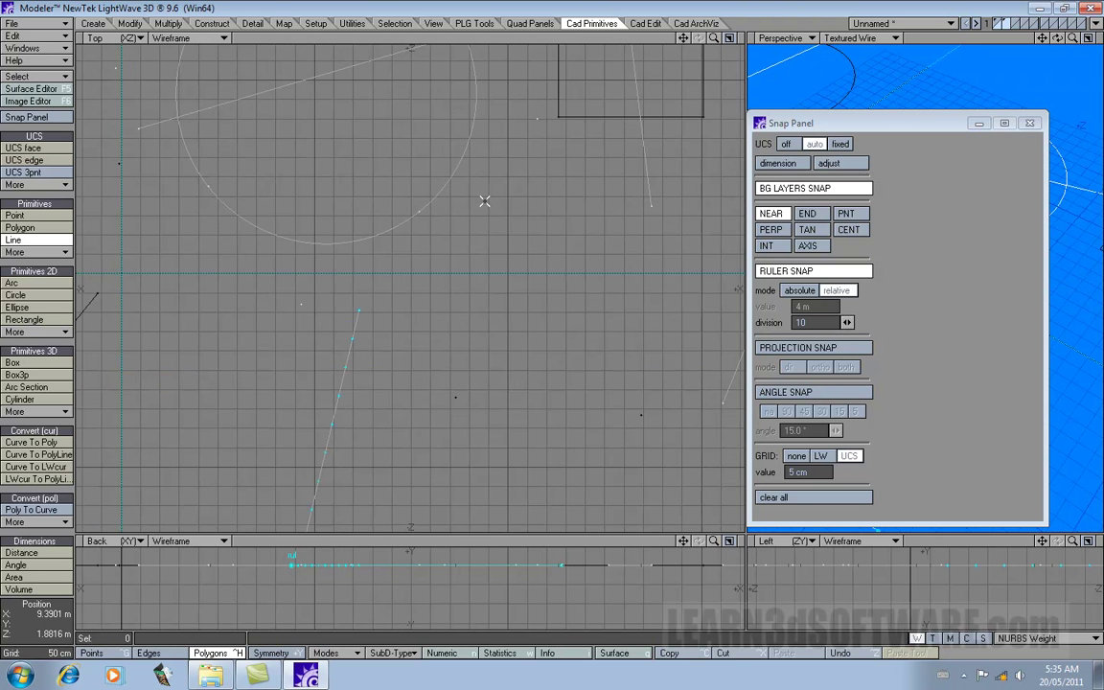
key(space)
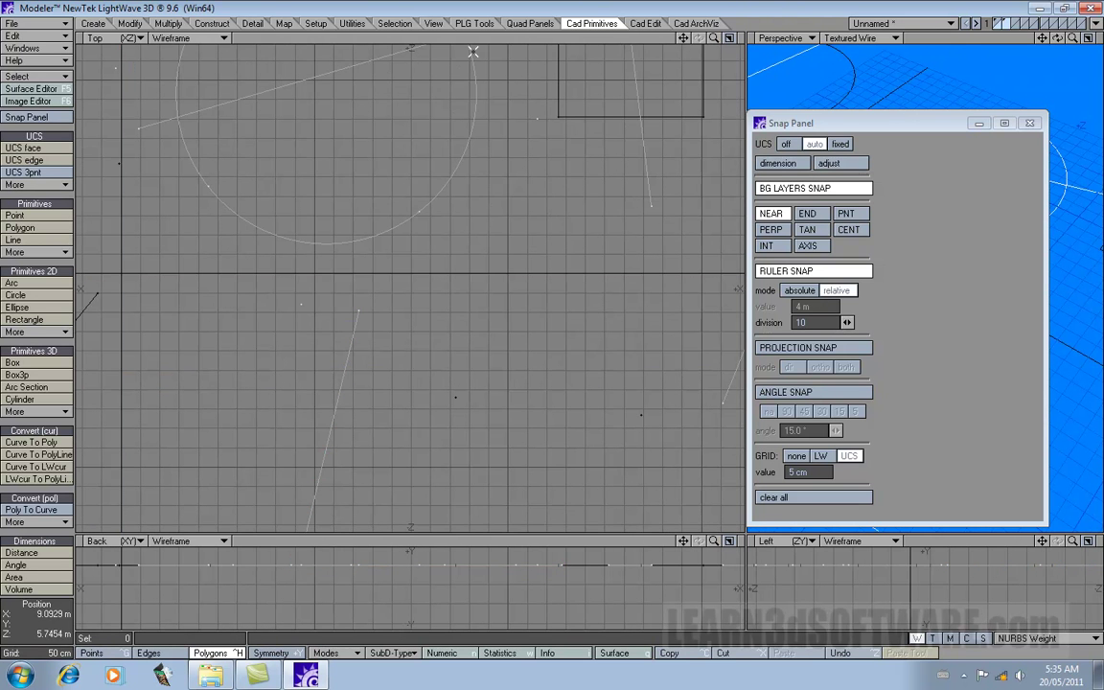
Step: Start another line and snap its end to division points on the black square's lower edge, its crossing line and the slanted line
mouse_move(715, 39)
mouse_down()
mouse_move(695, 48)
mouse_move(710, 43)
mouse_up()
click(15, 240)
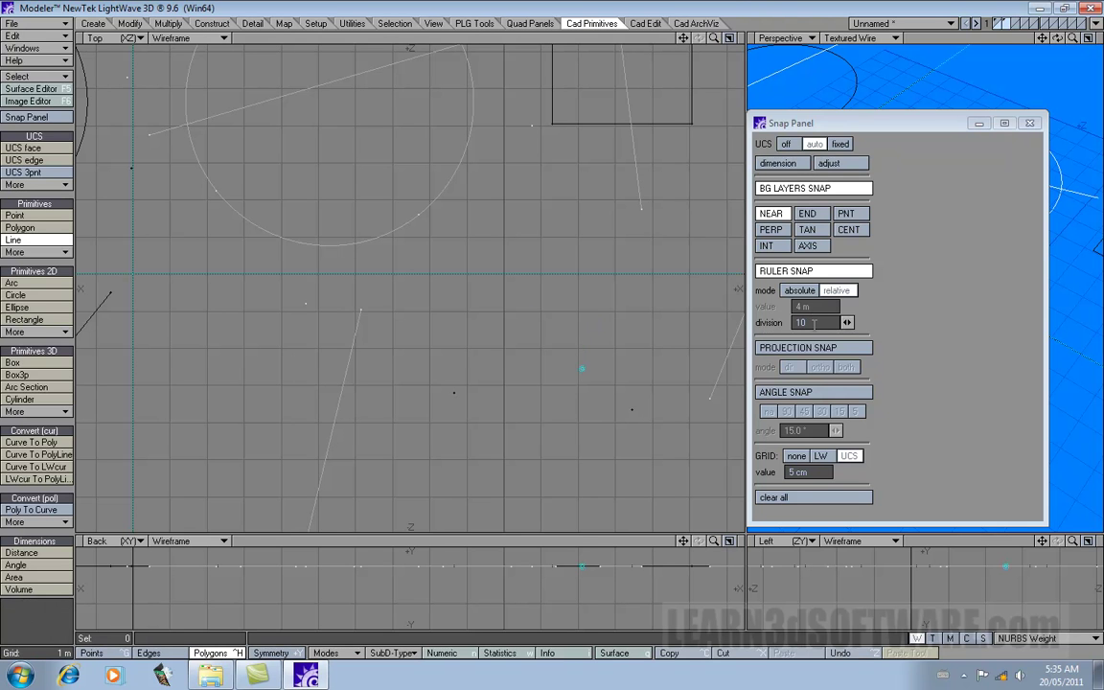
click(511, 301)
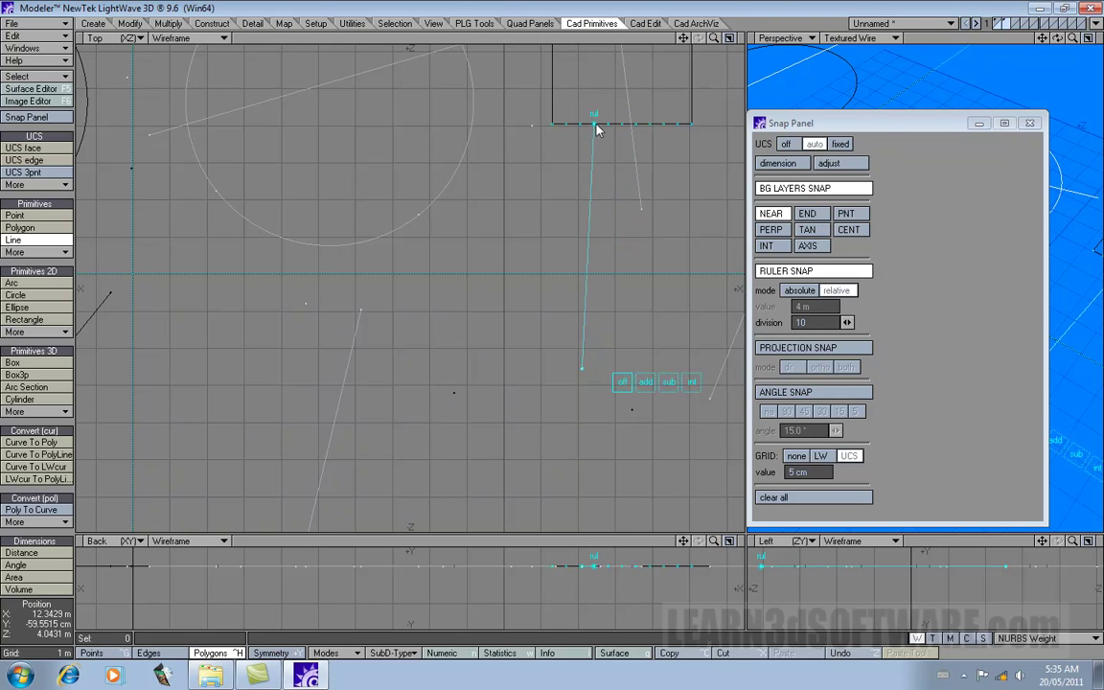
drag(683, 37, 601, 189)
drag(498, 124, 494, 125)
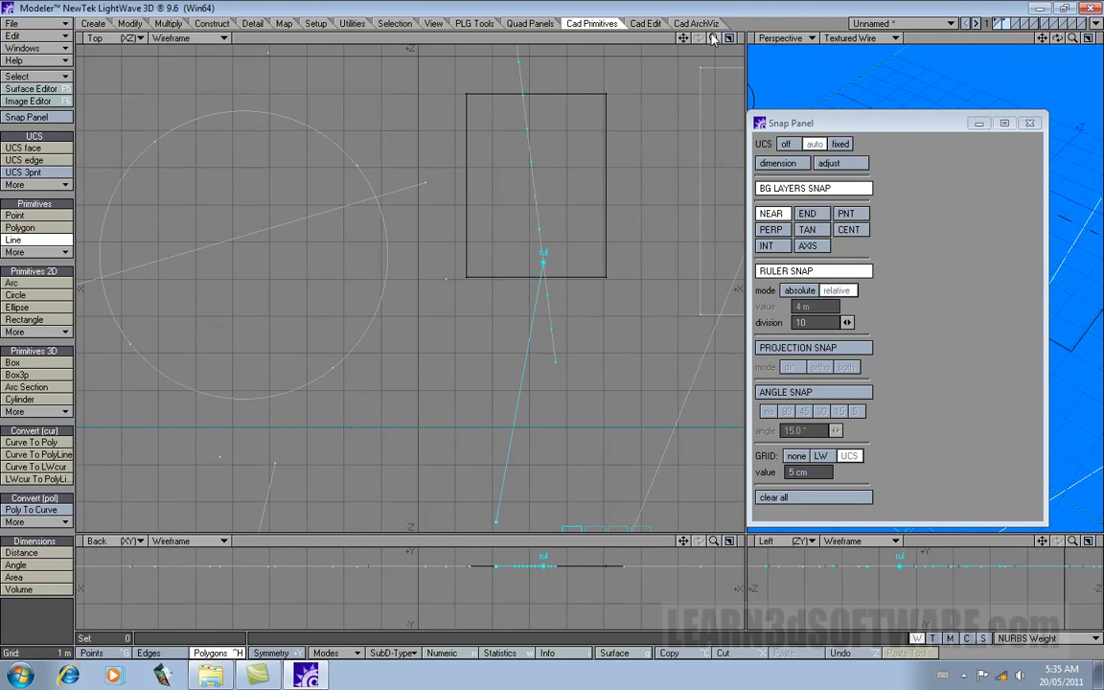
key(comma)
key(comma)
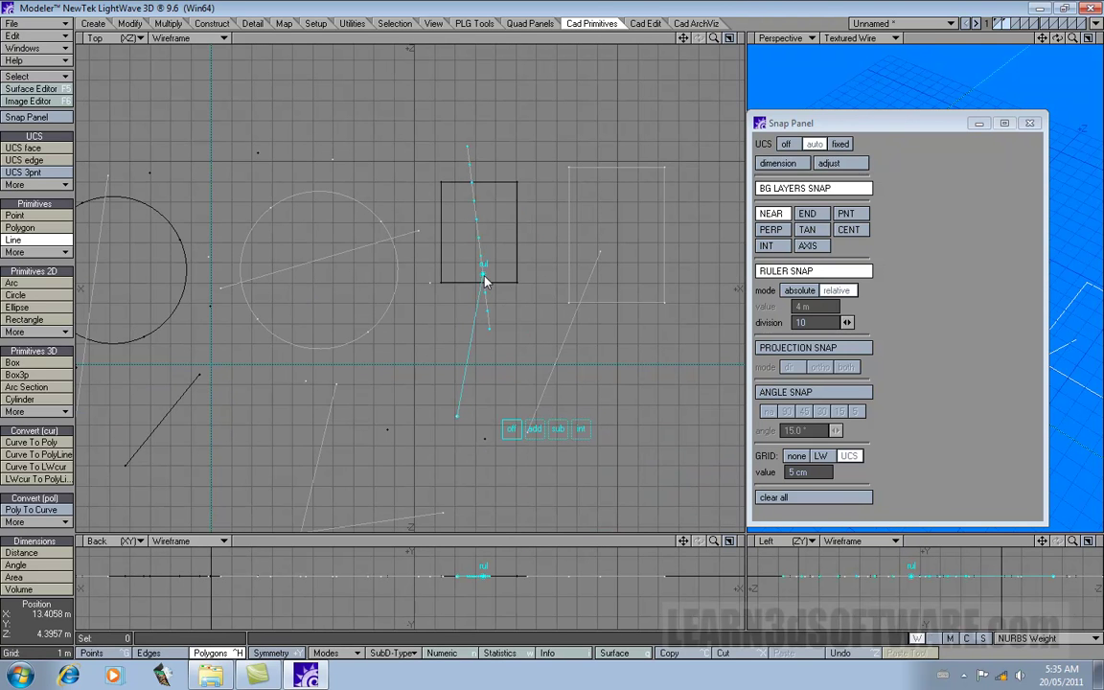
drag(484, 279, 324, 462)
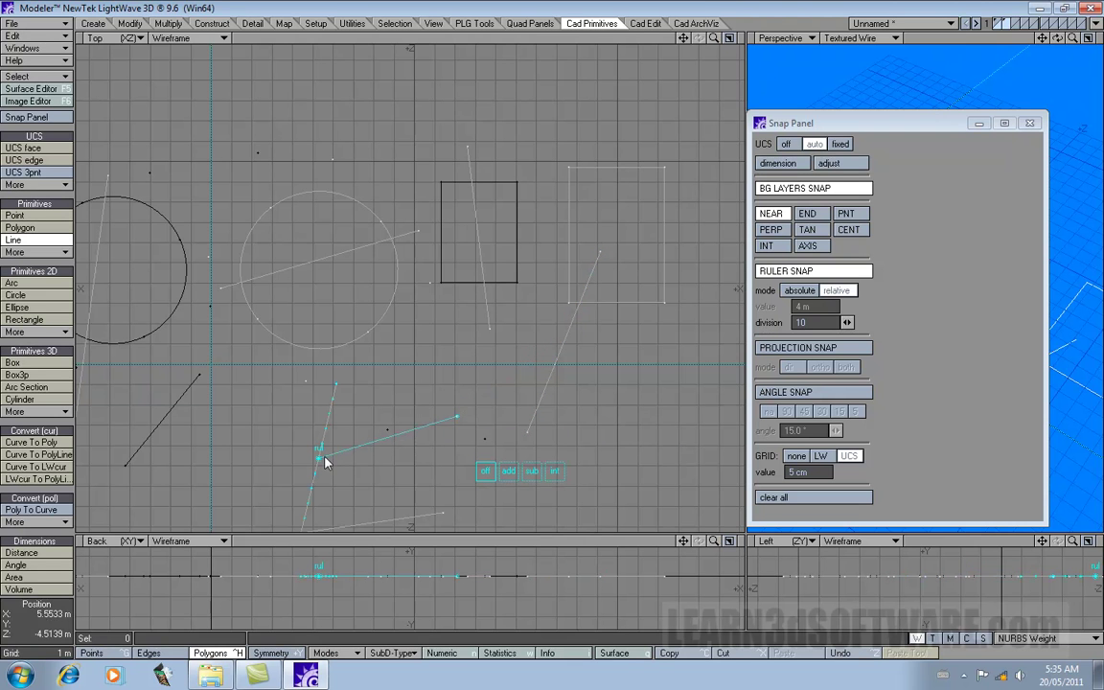
Step: Set the relative ruler division to 5 and discard the line being drawn
click(822, 323)
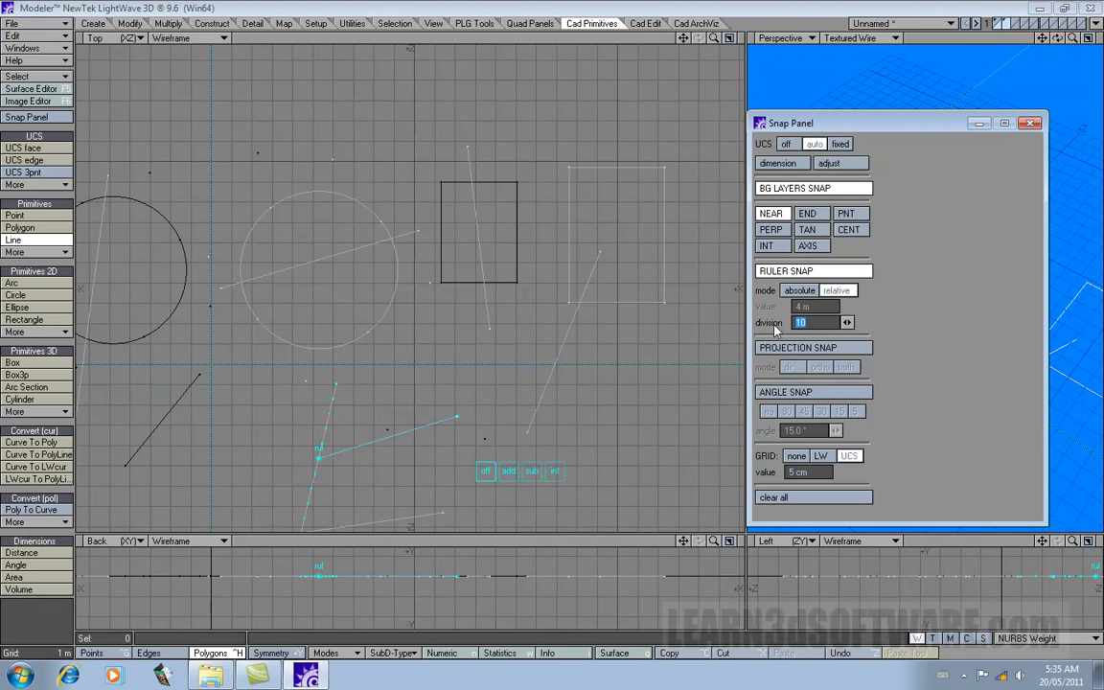
text(5)
key(Tab)
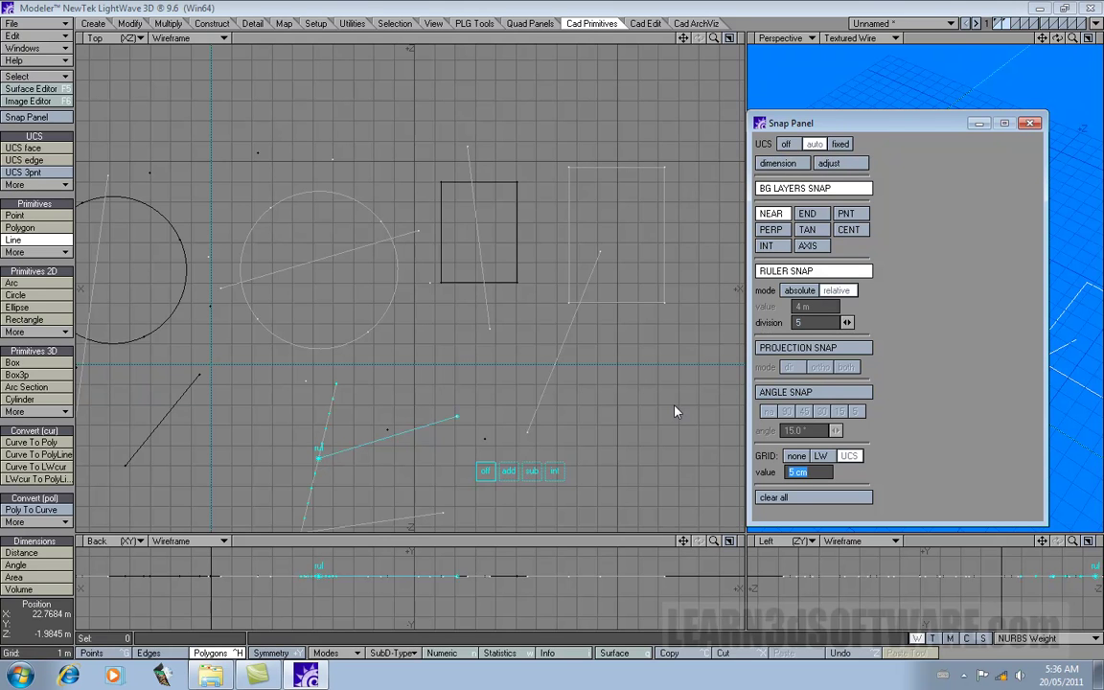
click(381, 419)
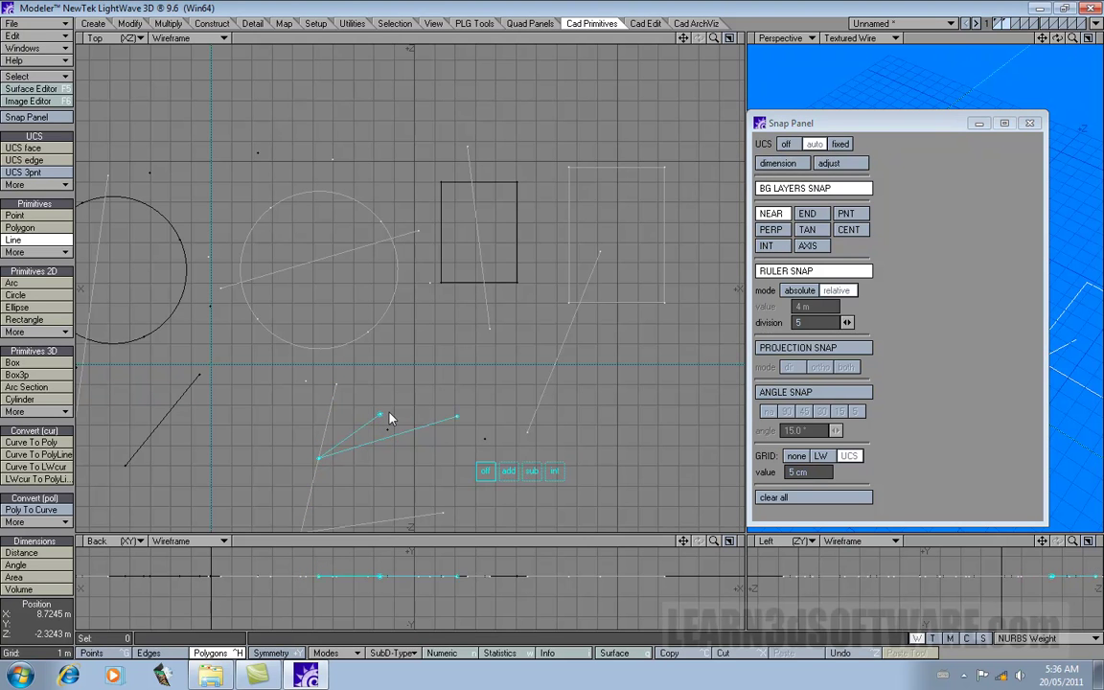
key(Escape)
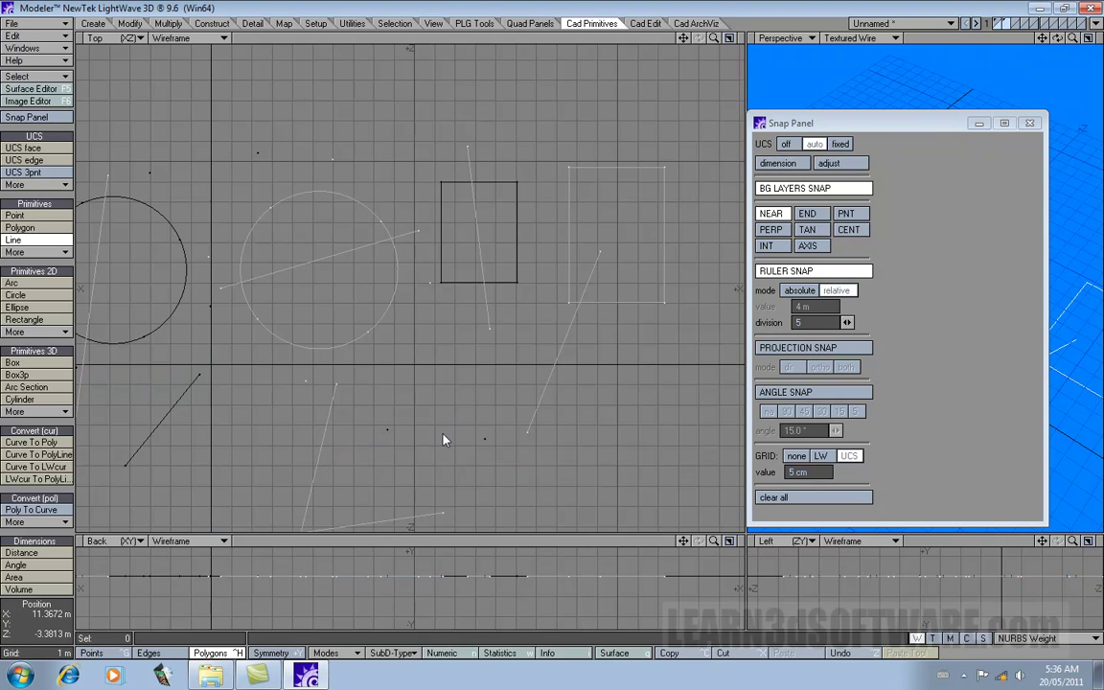
Step: Draw a trial line with its end snapped to the one-fifth division points of the slanted line, and discard it
click(391, 428)
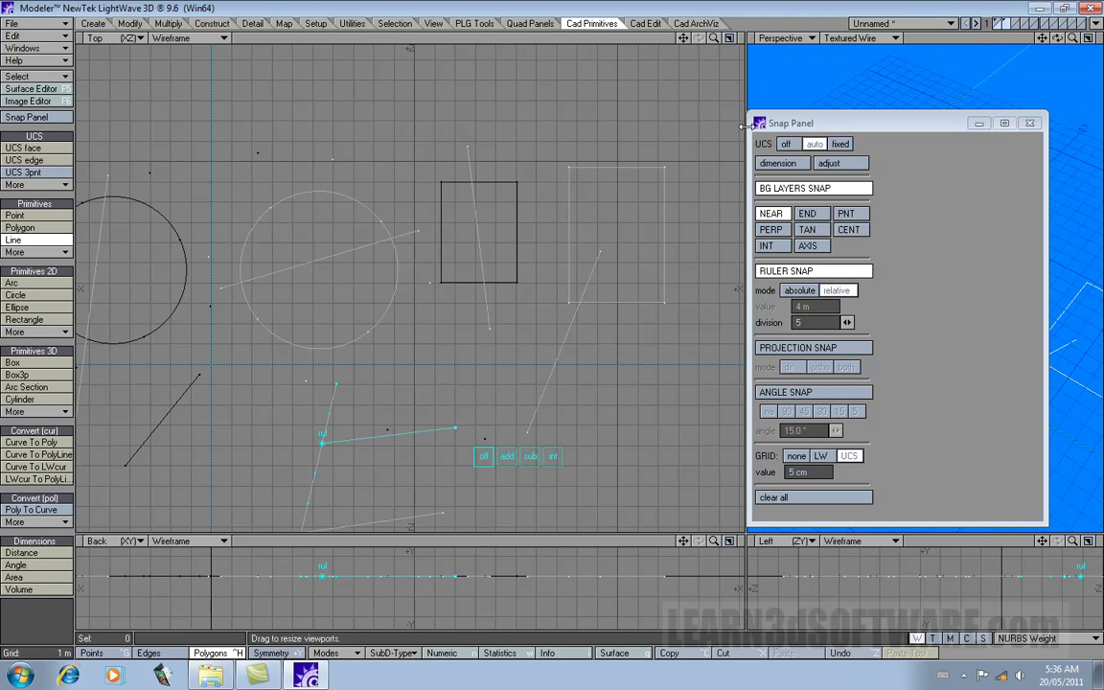
drag(682, 38, 724, 38)
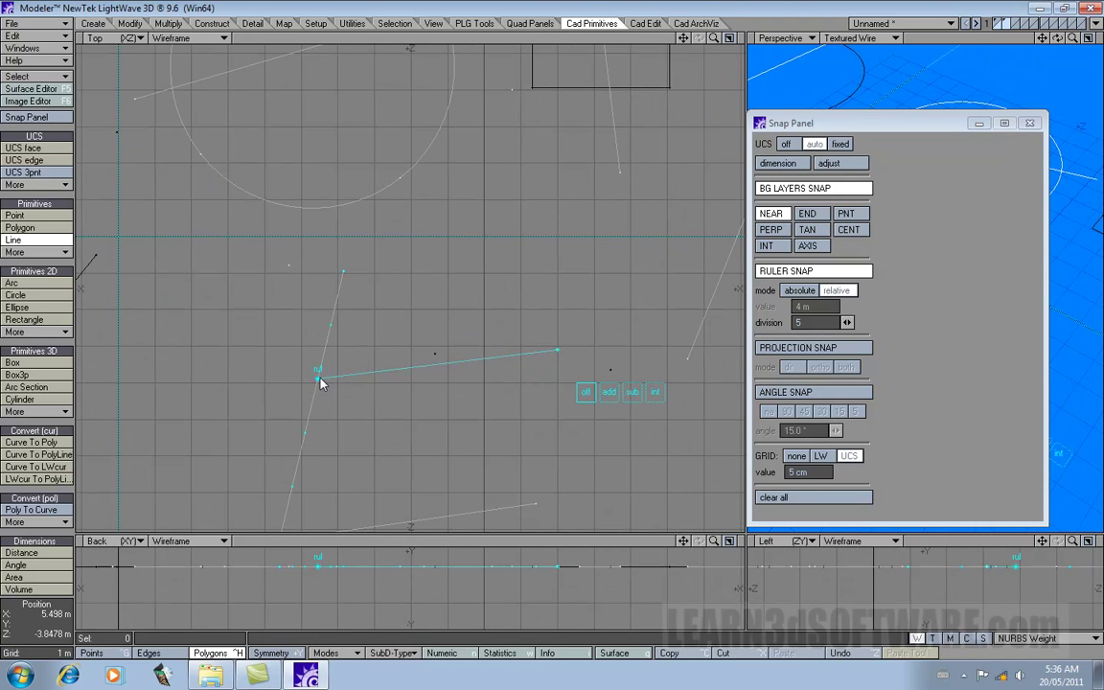
drag(320, 384, 305, 433)
key(comma)
key(comma)
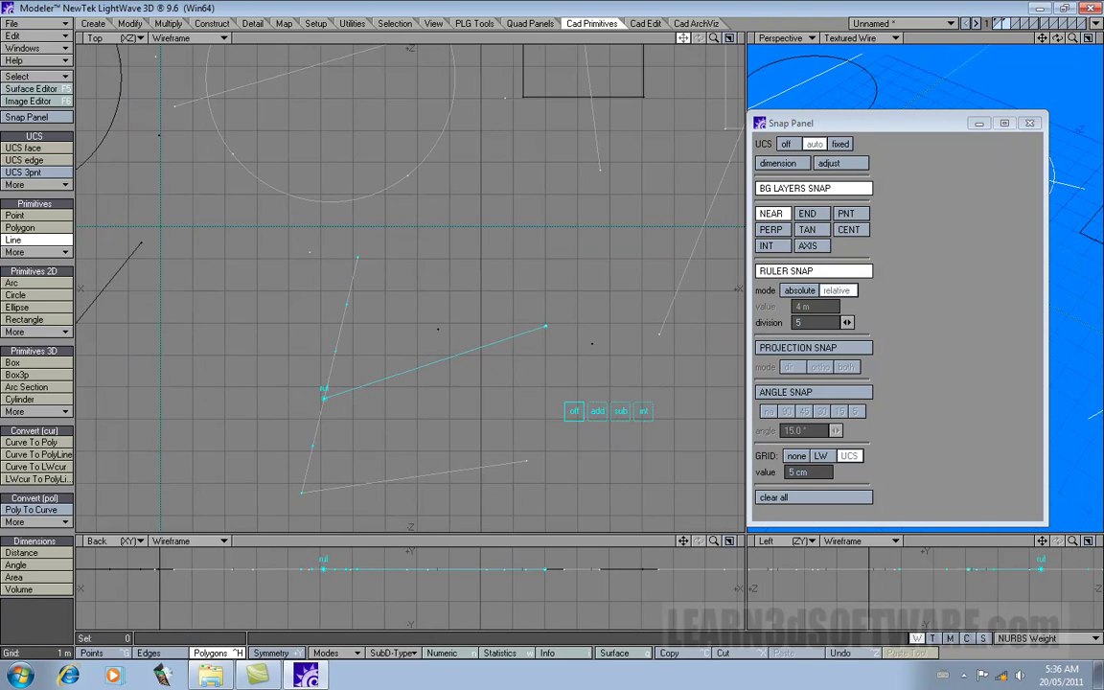
key(Down)
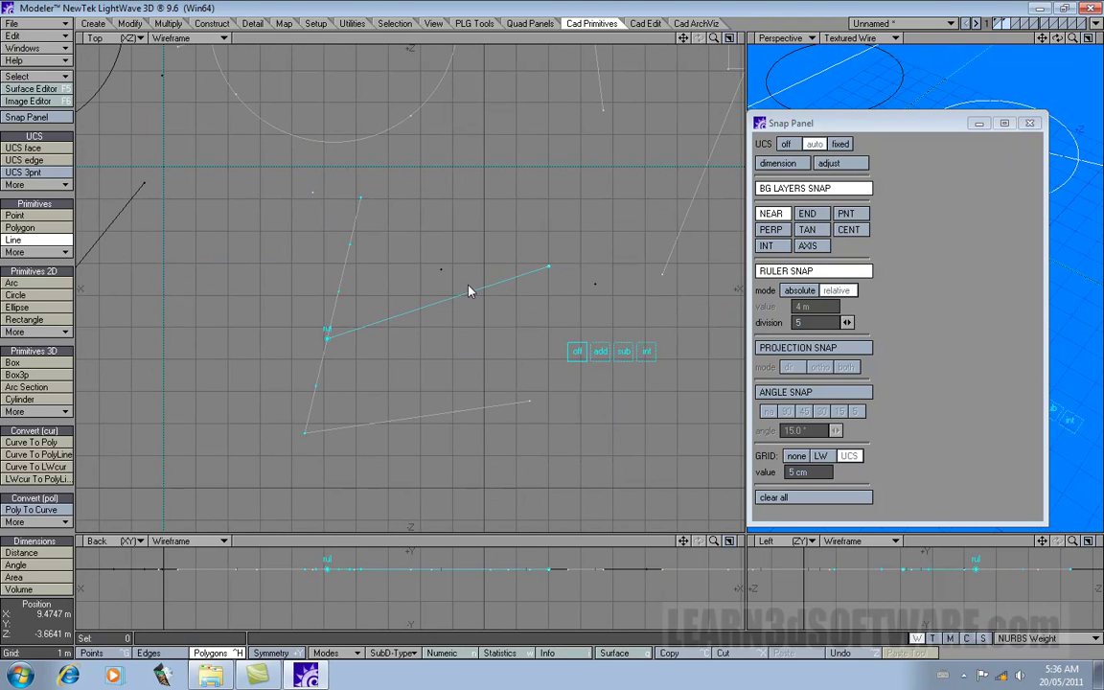
key(space)
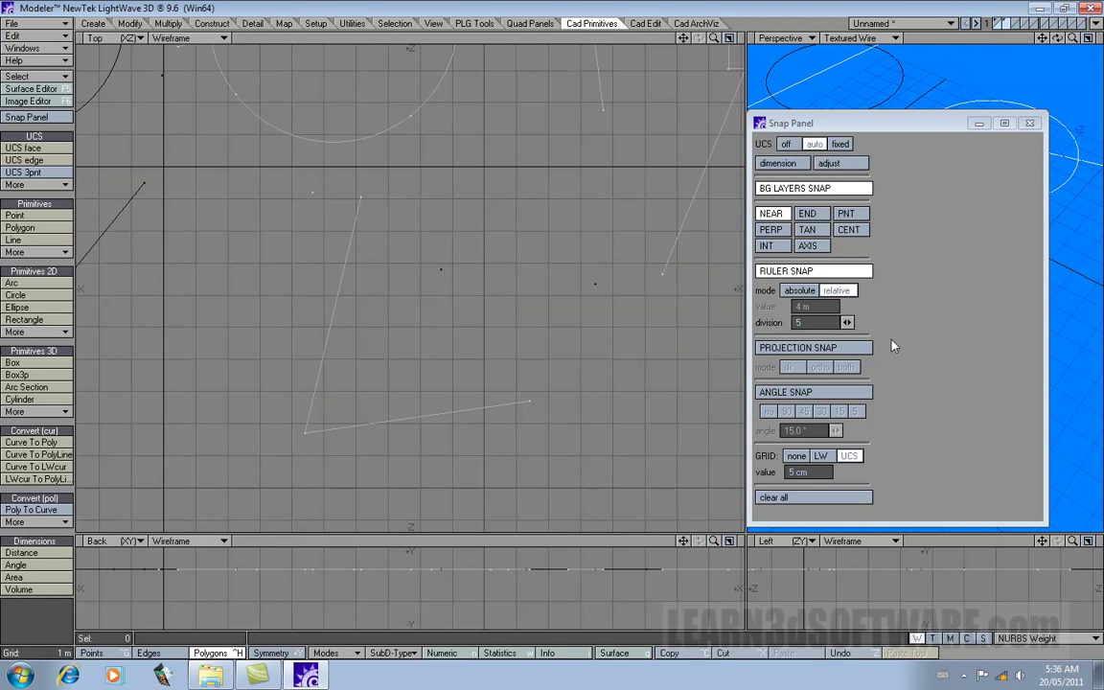
Step: Set the ruler division to 20 and draw a line, snapping its end along the slanted line to the upper endpoint before pulling it free
click(823, 322)
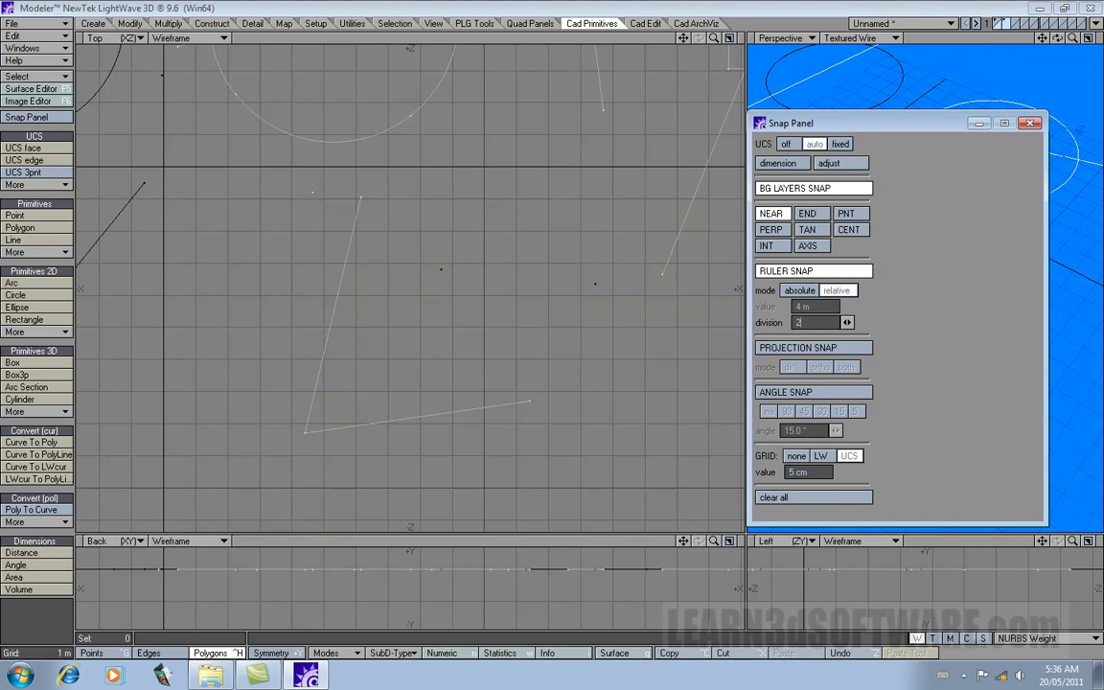
key(Tab)
click(29, 240)
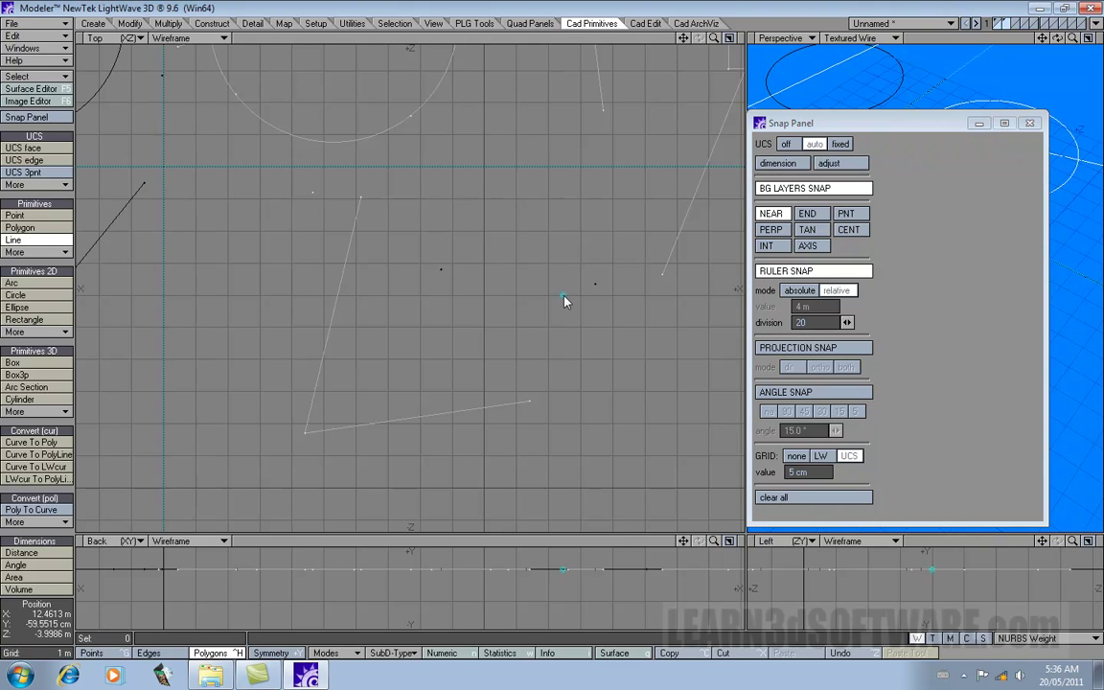
click(567, 321)
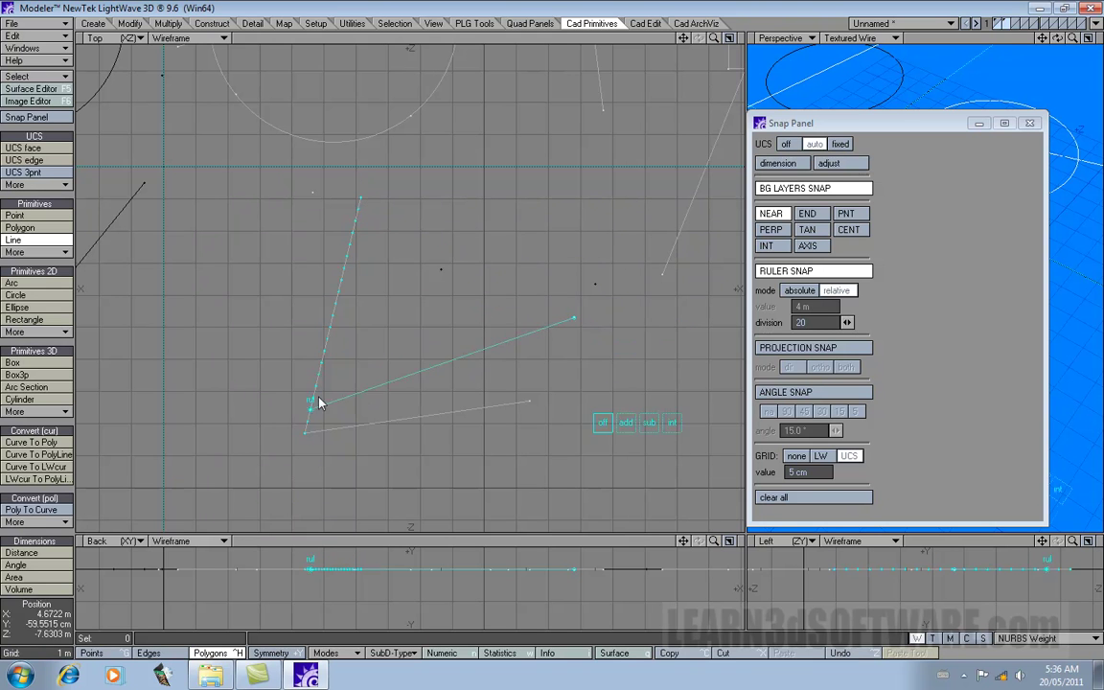
click(361, 198)
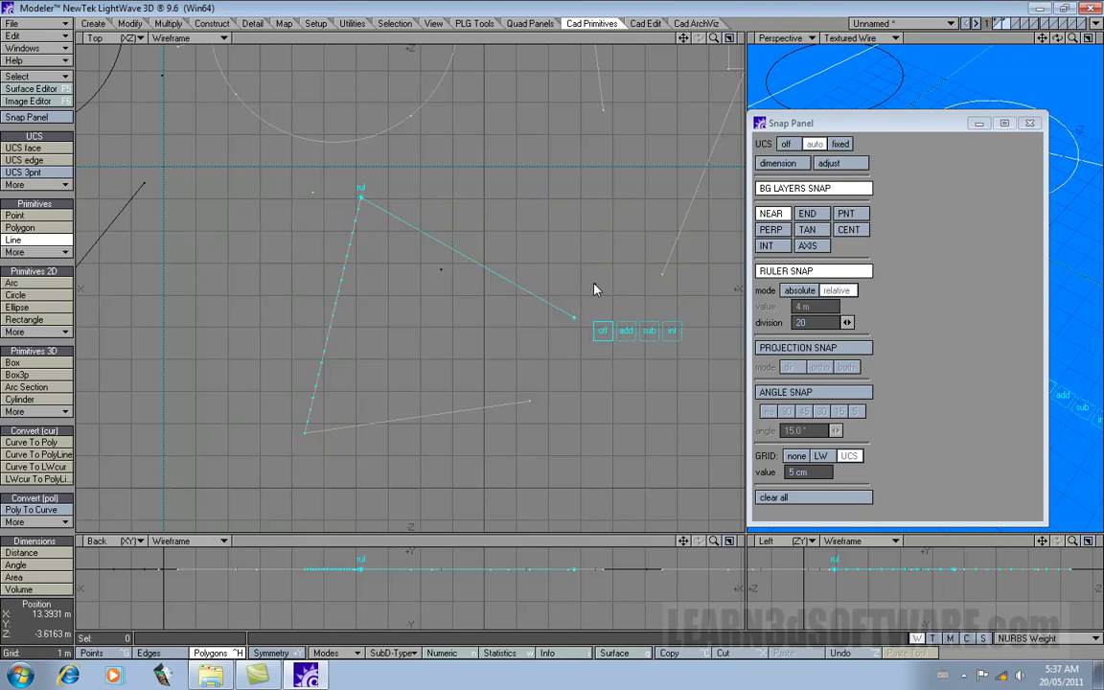
drag(363, 201, 401, 237)
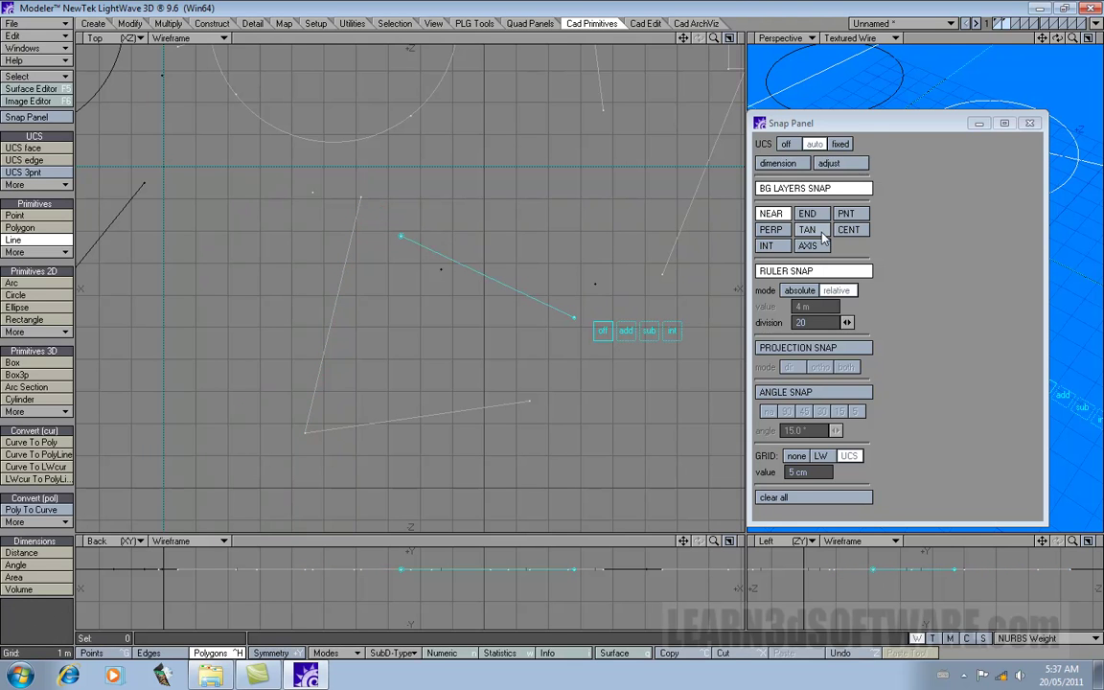